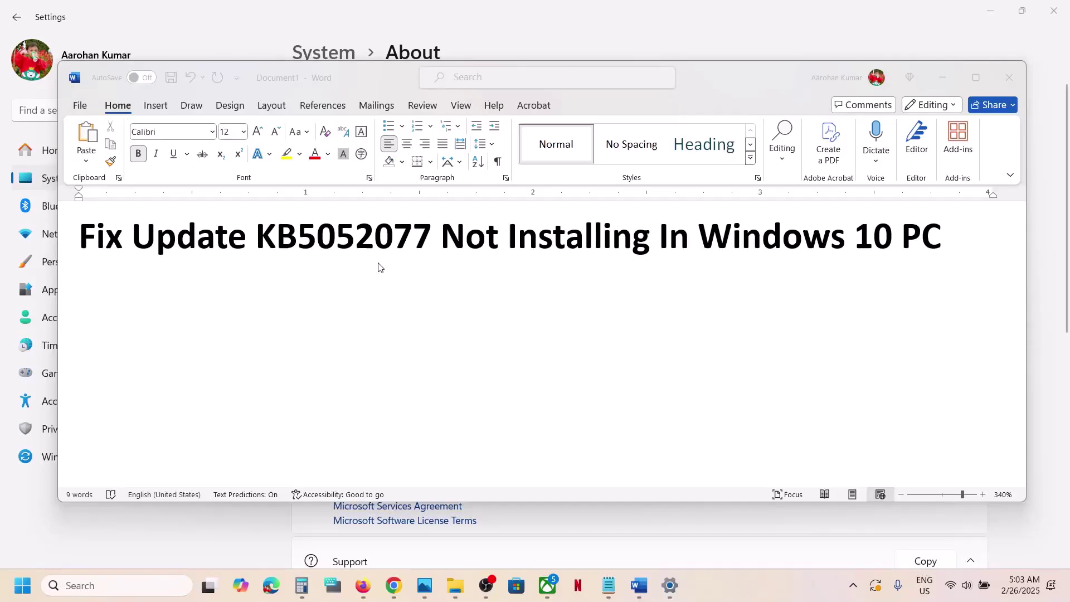
In the title document, select KB5052077, then highlight the 'Windows 10' part of the title.
click(345, 243)
double_click(345, 241)
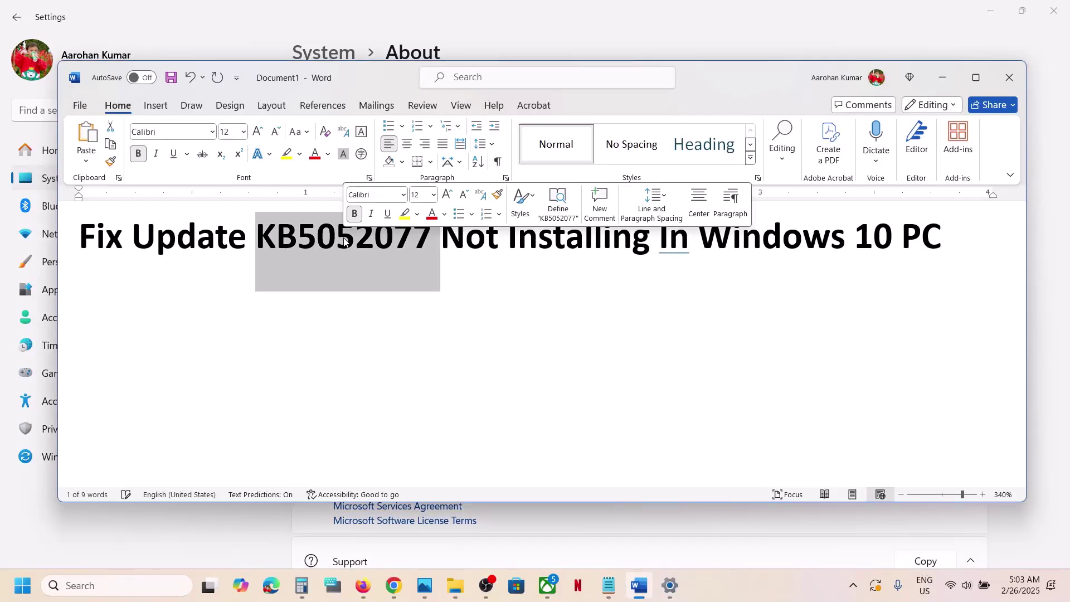
click(306, 264)
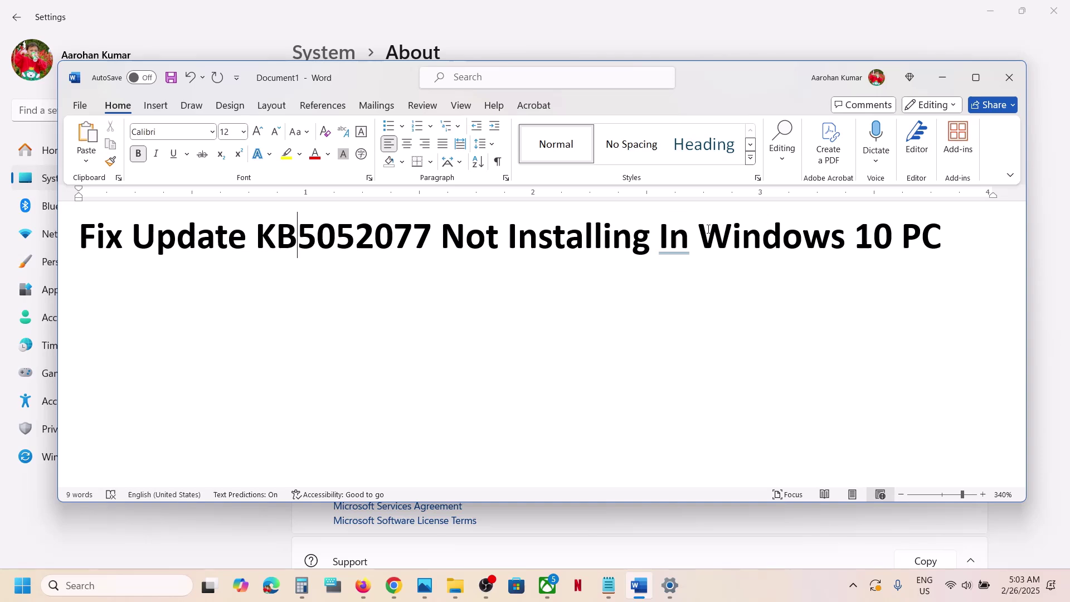
drag(699, 236, 873, 240)
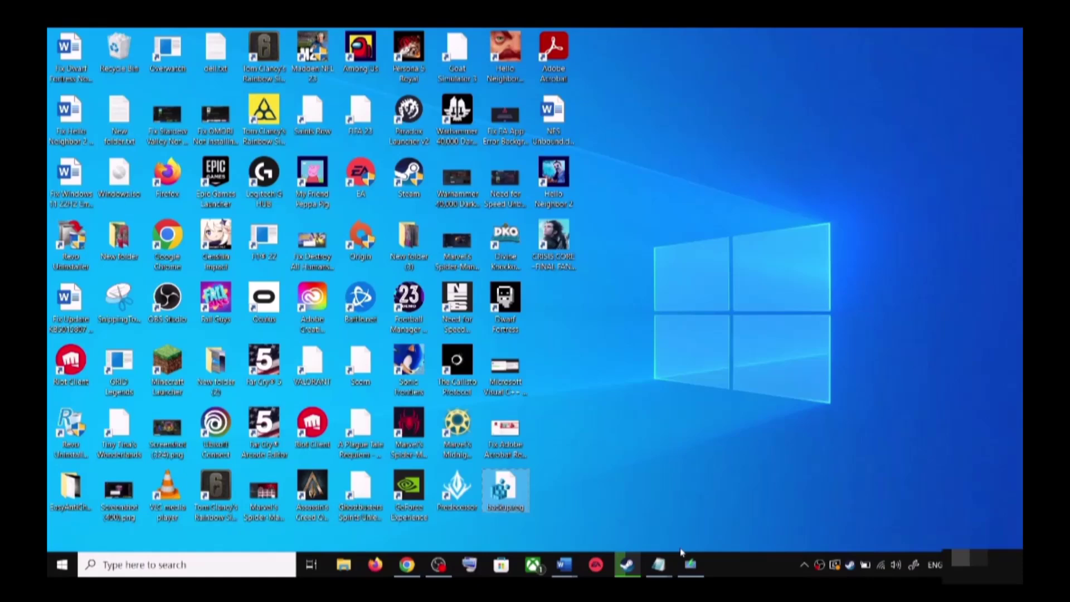
Run the Windows Update troubleshooter from Settings > Update & Security > Troubleshoot > Additional troubleshooters.
mouse_move(565, 563)
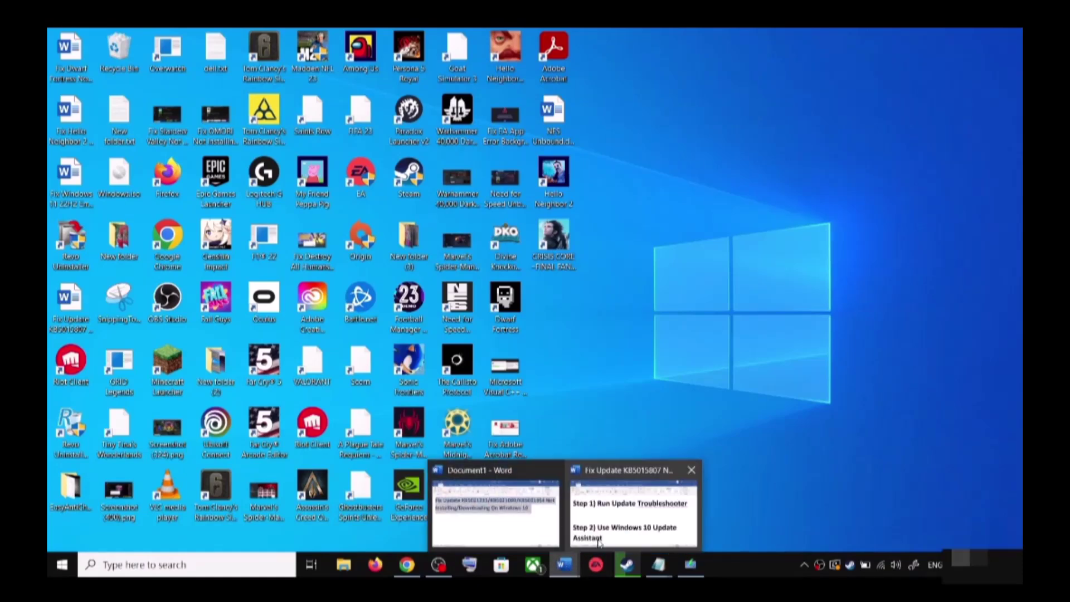
click(608, 536)
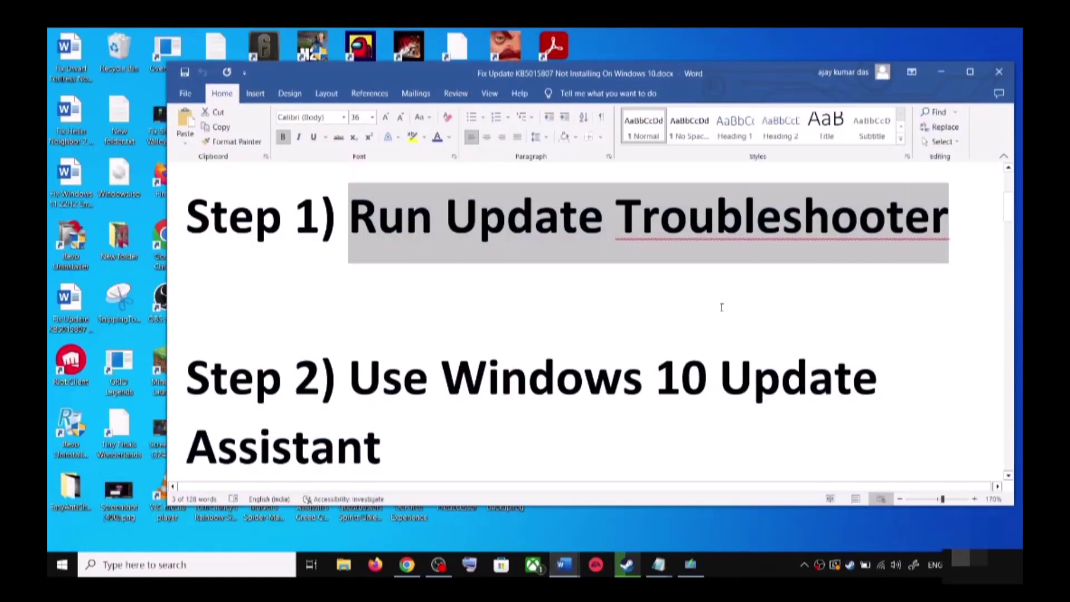
key(super+i)
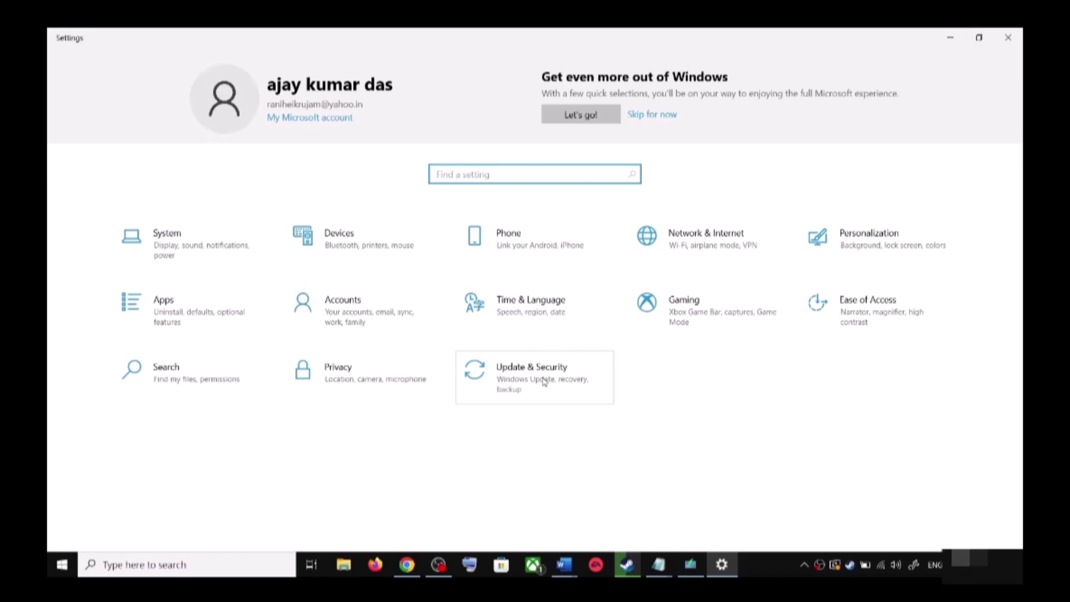
click(543, 381)
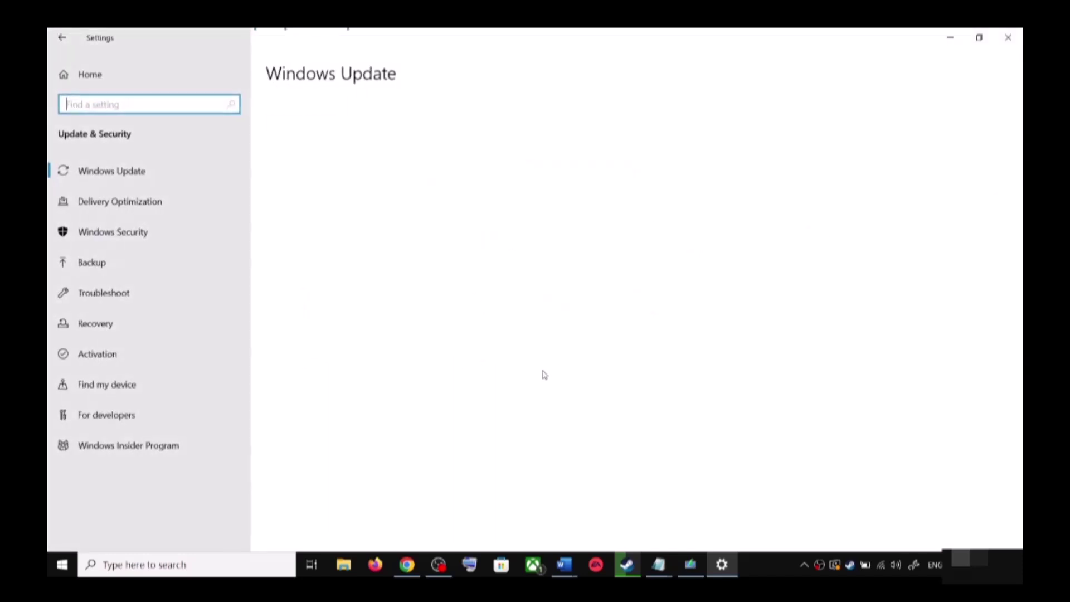
click(107, 299)
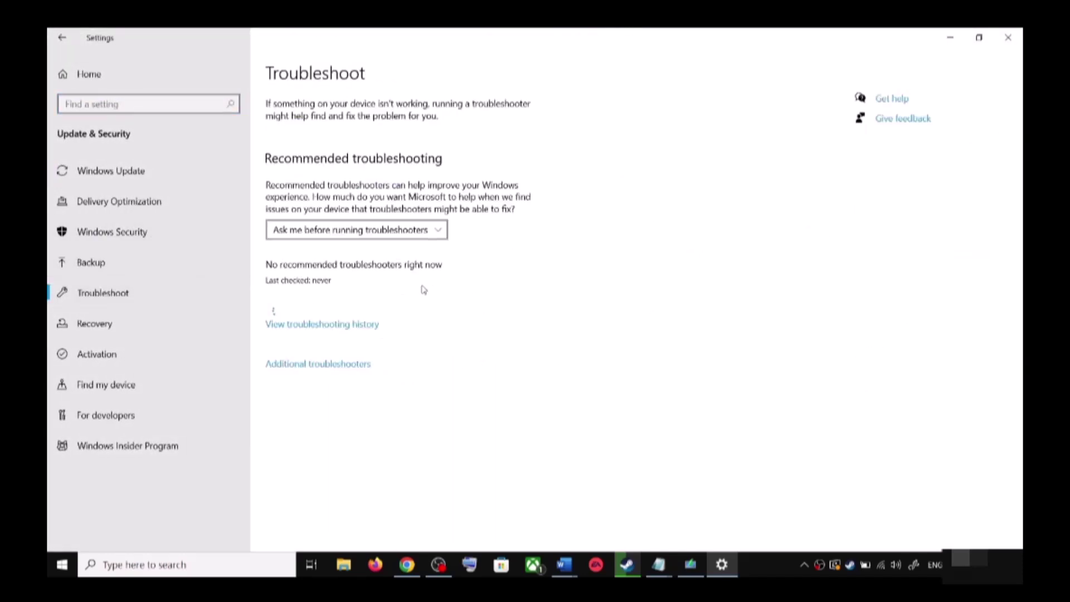
click(332, 365)
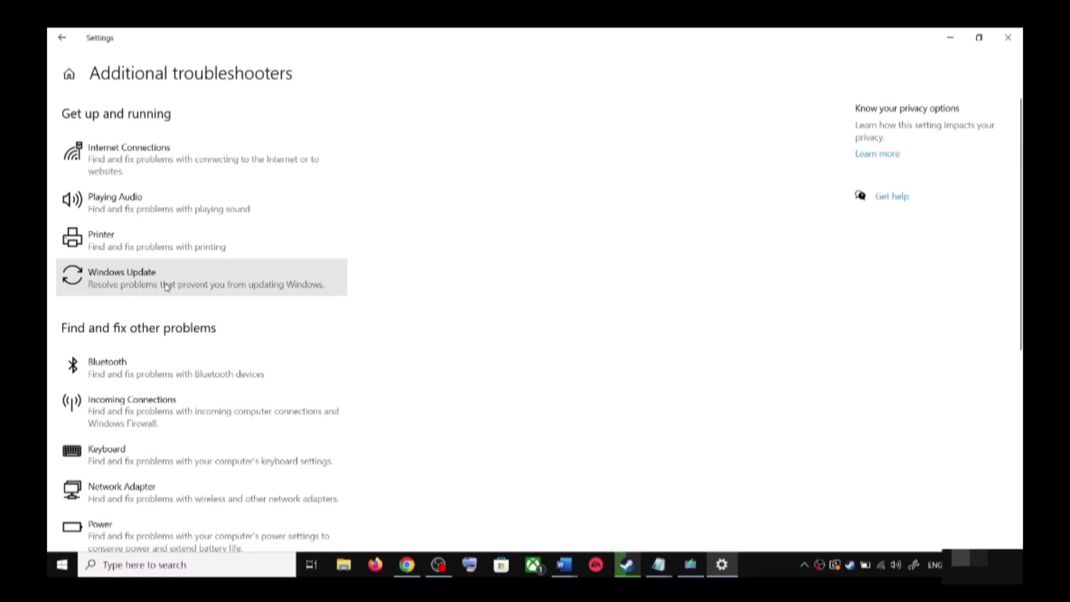
click(165, 287)
click(279, 316)
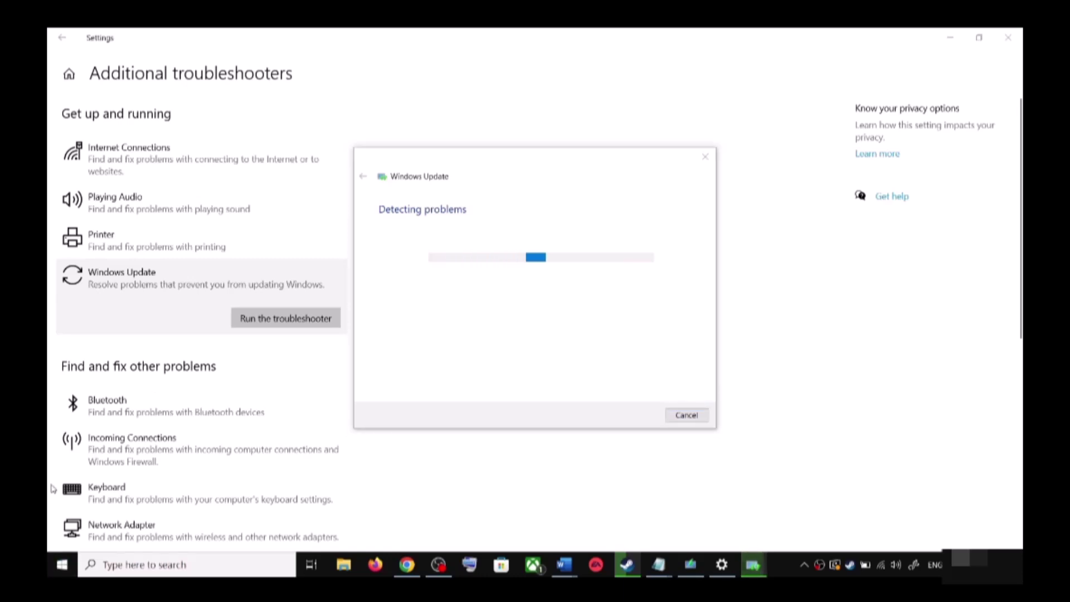
Check the Start menu's power options without restarting.
key(super)
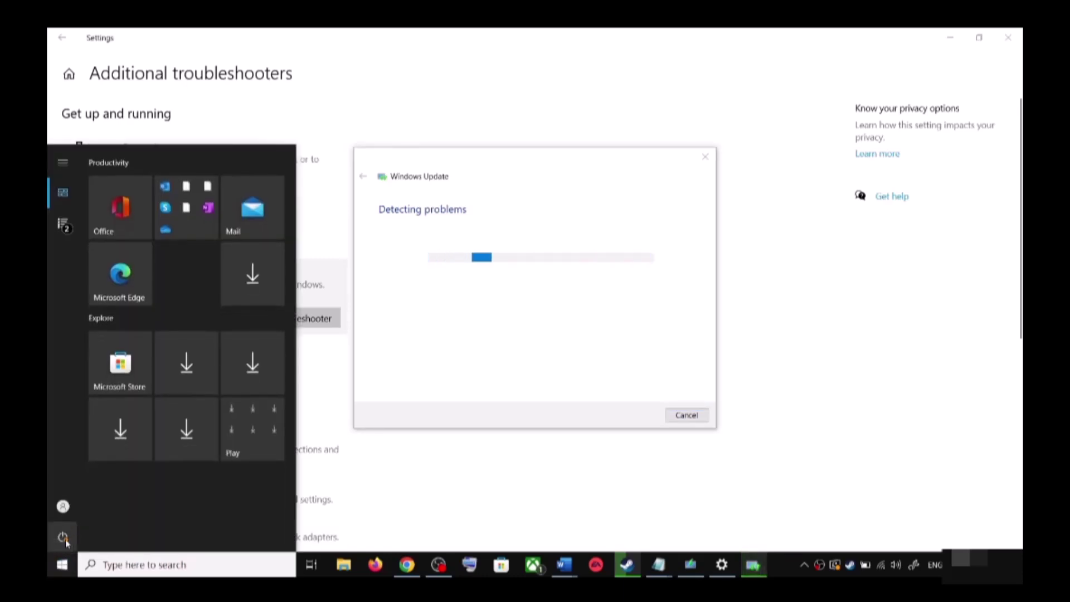
click(63, 537)
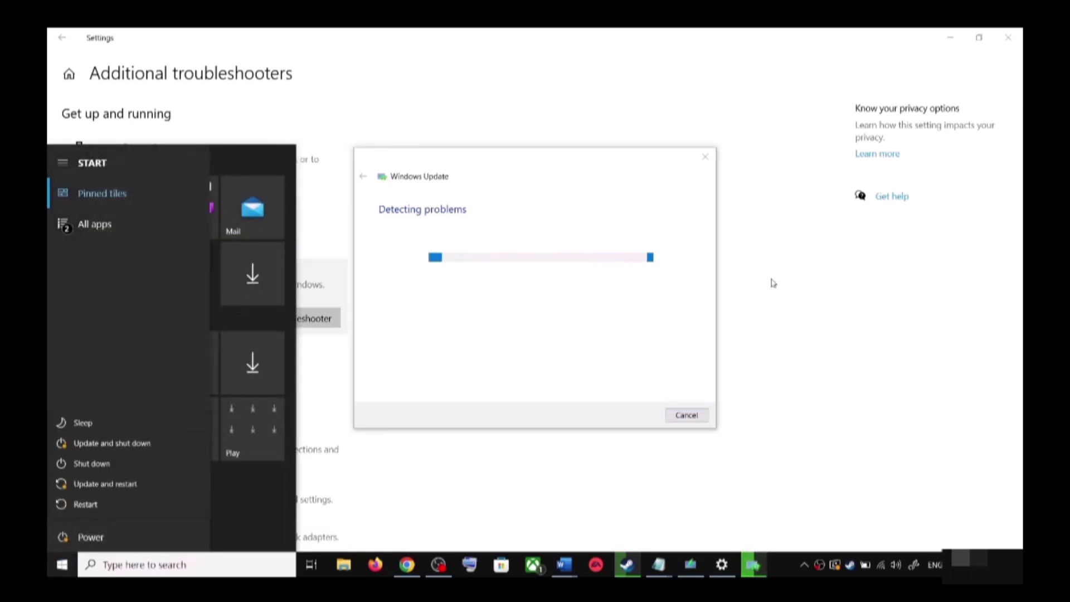
key(Escape)
key(Escape)
key(Escape)
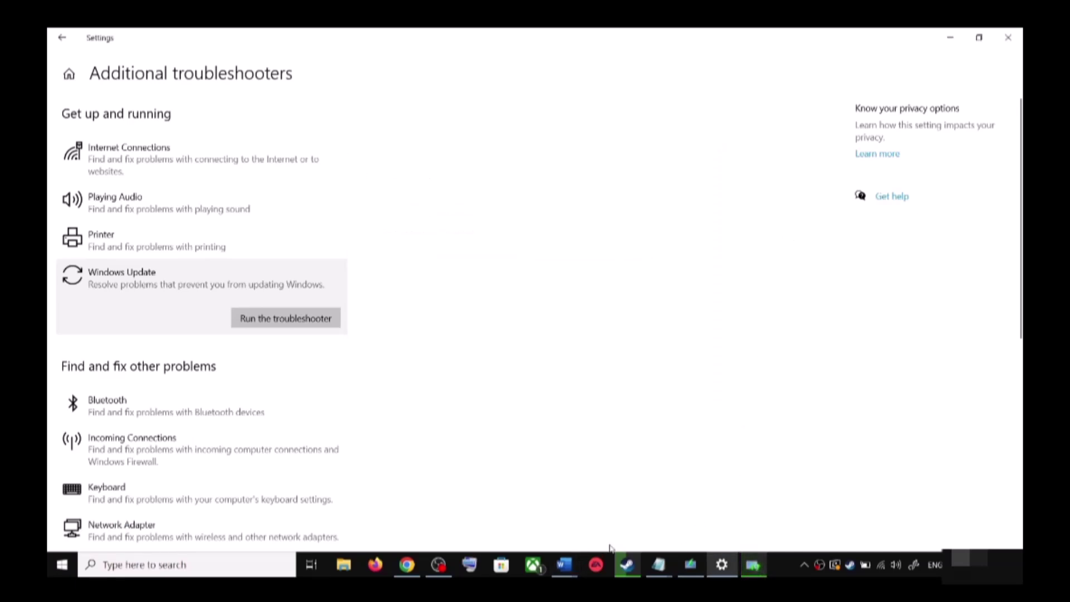
In the Word guide, scroll to Step 2 and select the Update Assistant download link.
mouse_move(577, 568)
click(648, 521)
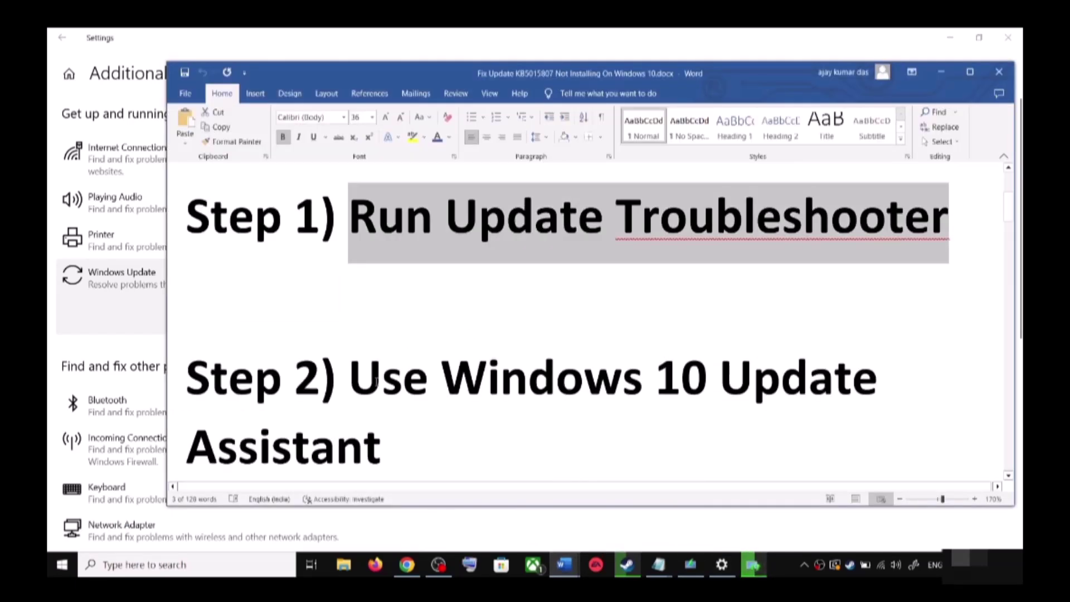
scroll(373, 371, down, 1)
drag(352, 328, 457, 423)
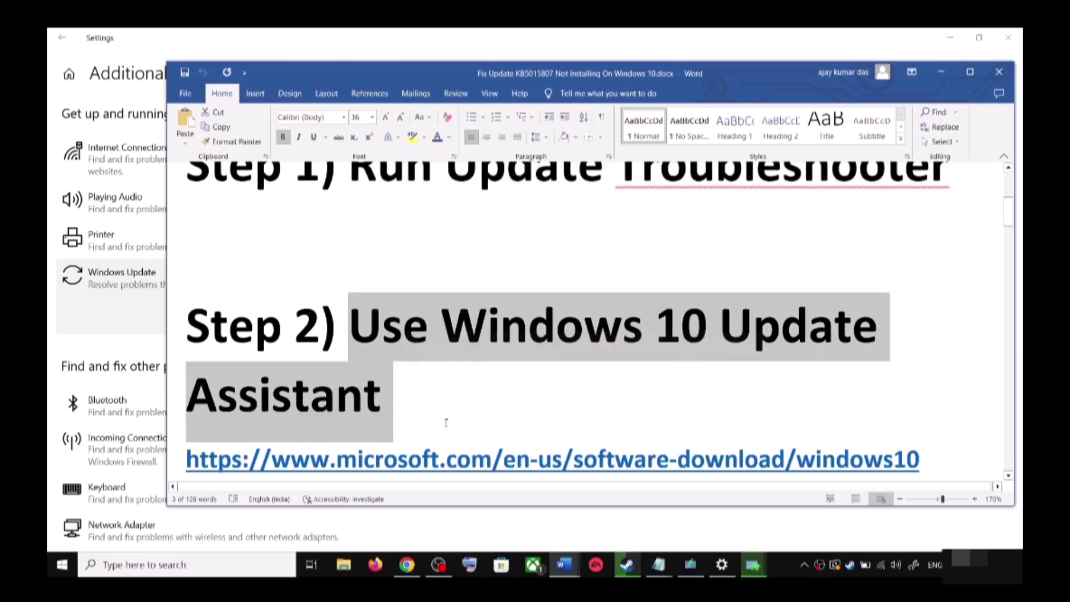
scroll(676, 403, down, 1)
triple_click(925, 410)
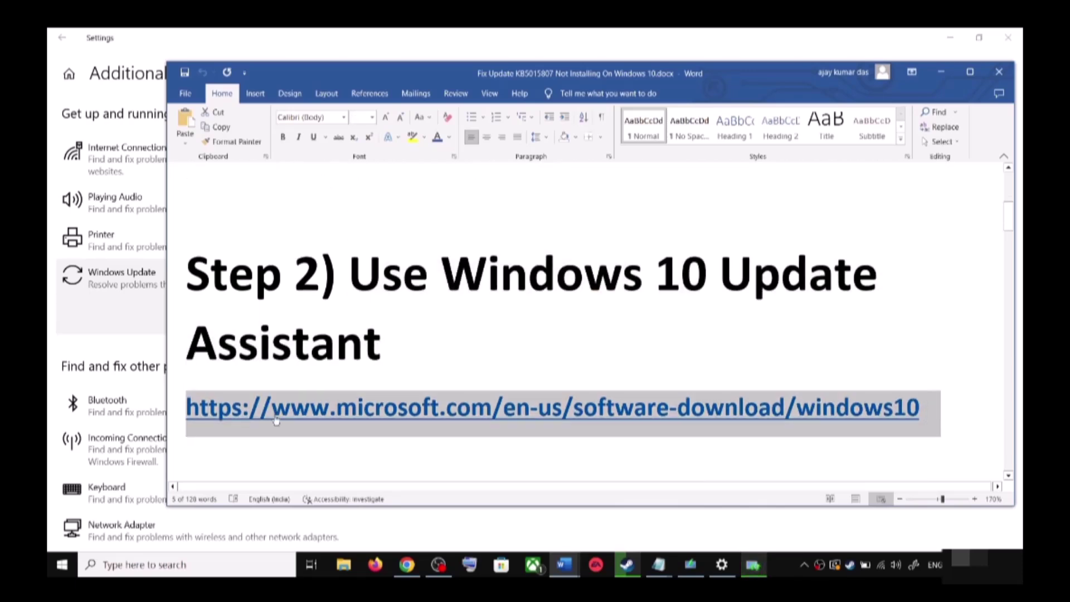
Download and run the Windows 10 Update Assistant from Chrome, then close it after it confirms the latest version.
mouse_move(407, 564)
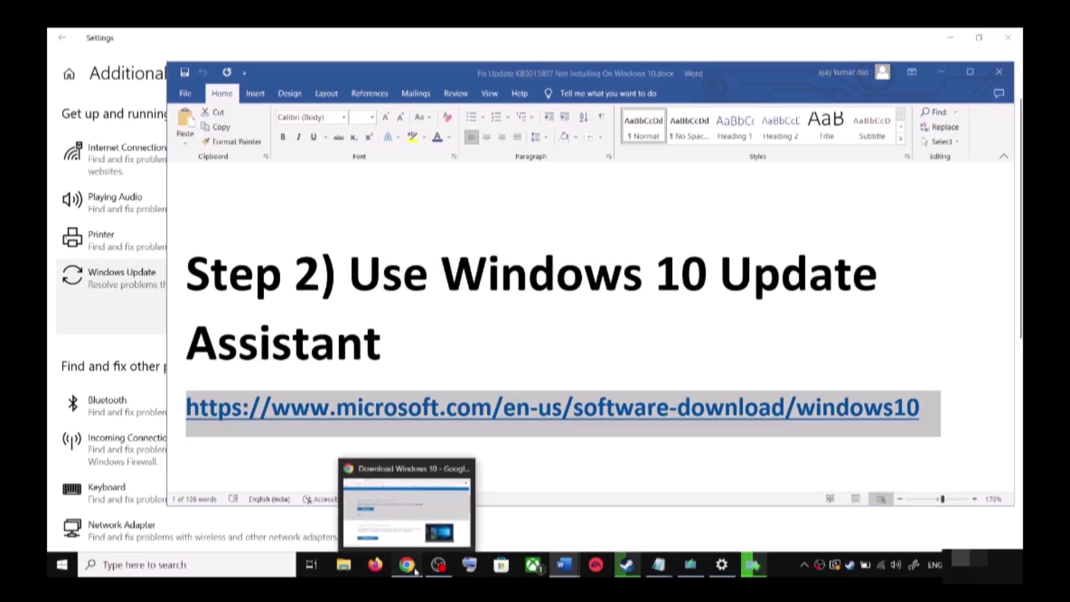
click(409, 513)
scroll(263, 310, up, 3)
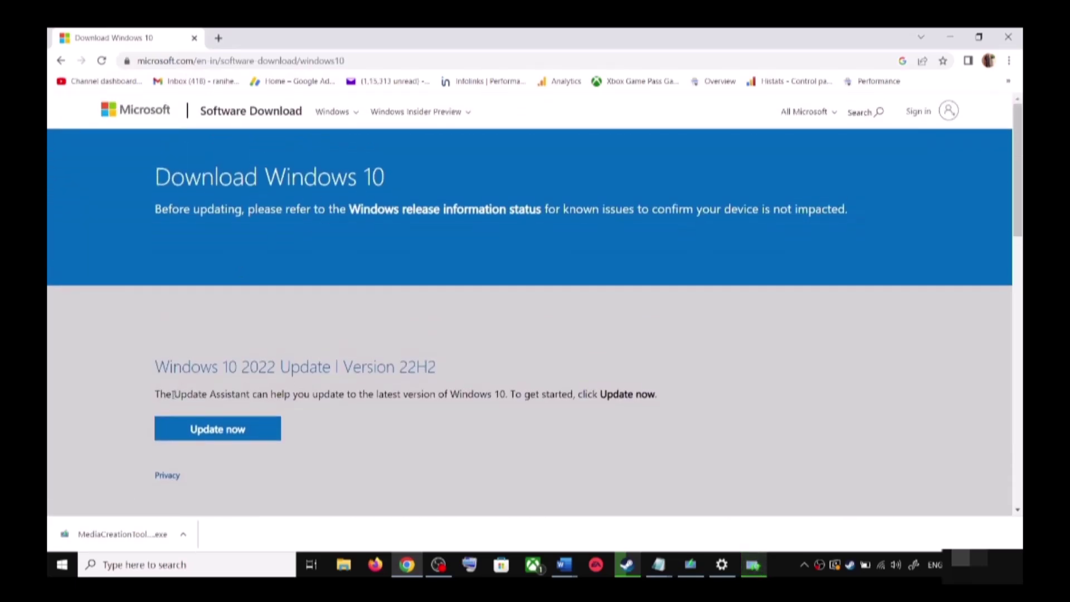
drag(172, 394, 250, 394)
click(241, 432)
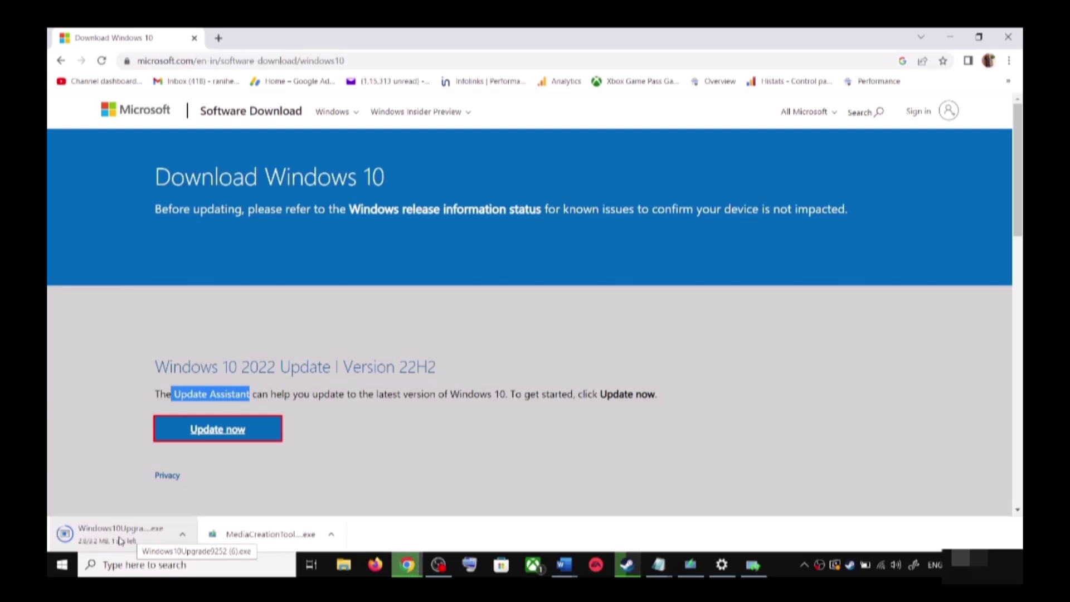
click(114, 535)
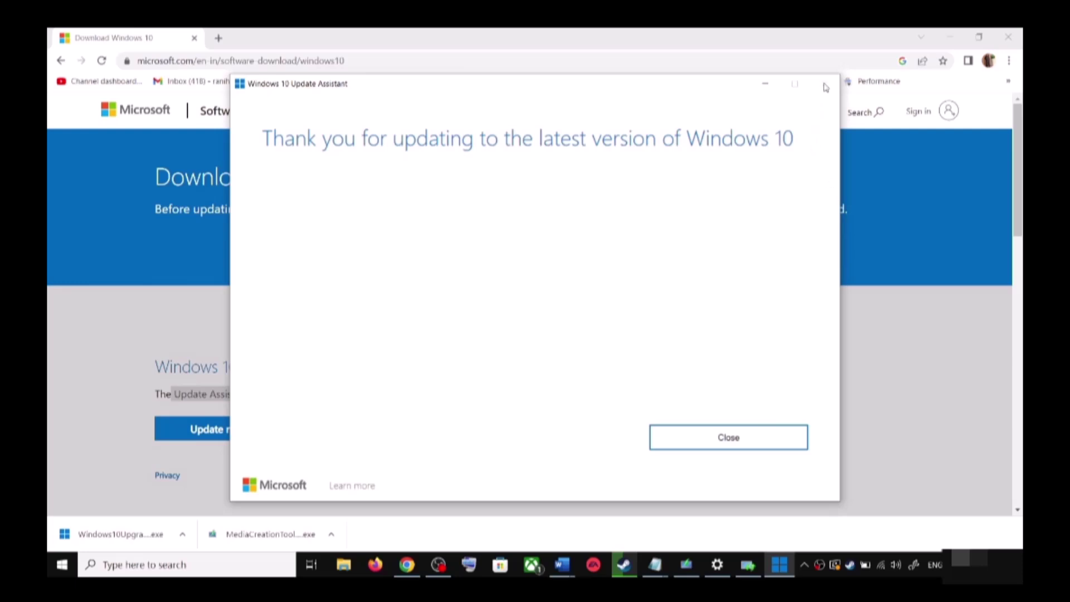
click(757, 439)
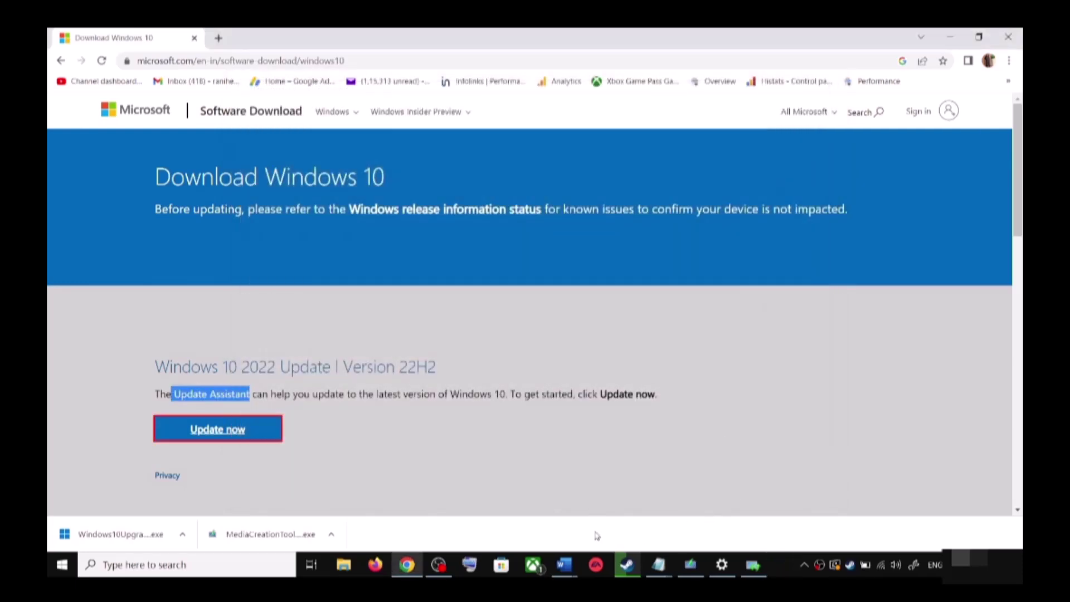
Copy the Step 3 reset commands from 'SC config trustedinstaller' through 'net start appidsvc'.
mouse_move(564, 565)
click(652, 532)
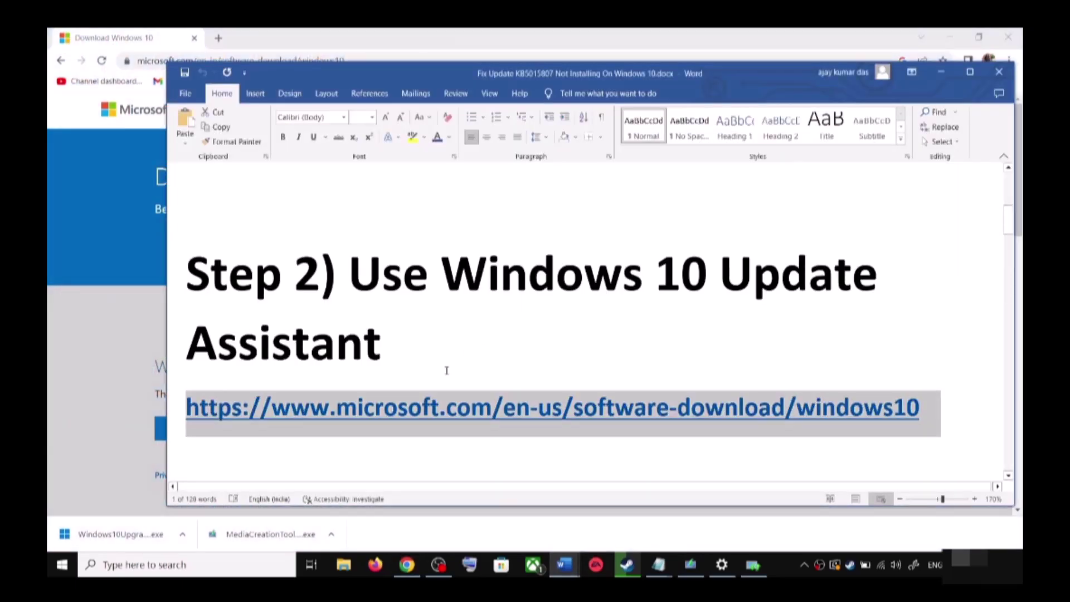
scroll(446, 370, down, 3)
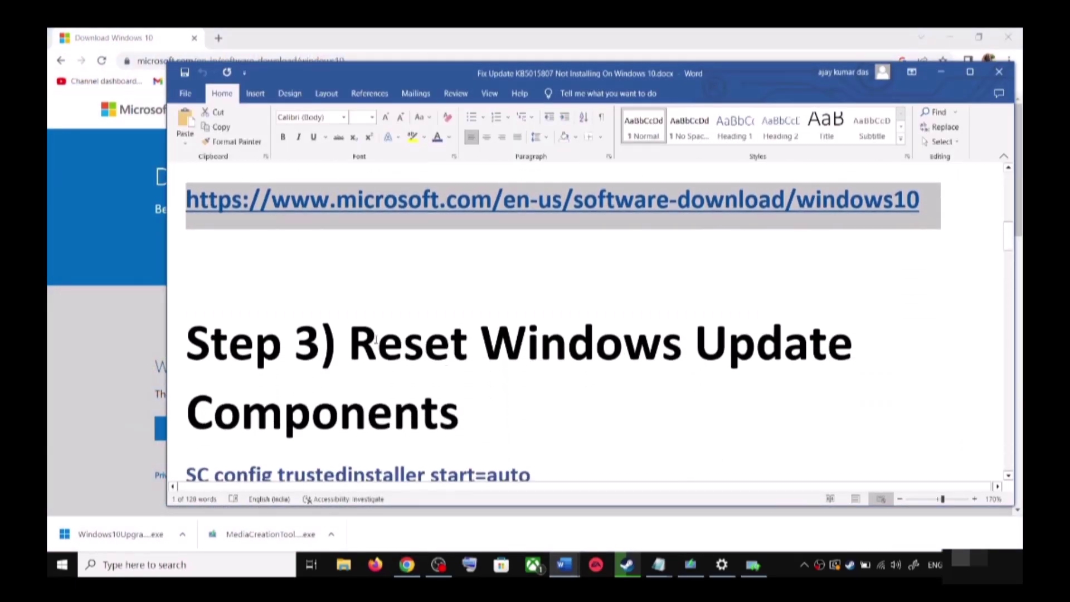
drag(381, 359, 458, 412)
scroll(458, 413, down, 2)
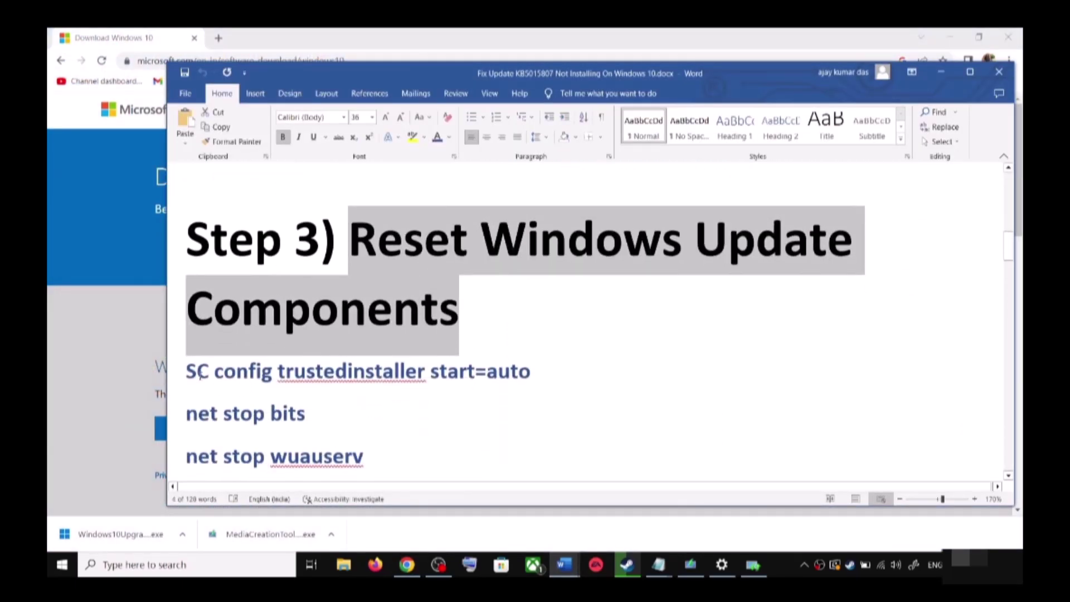
click(195, 372)
drag(195, 372, 369, 446)
scroll(369, 445, down, 1)
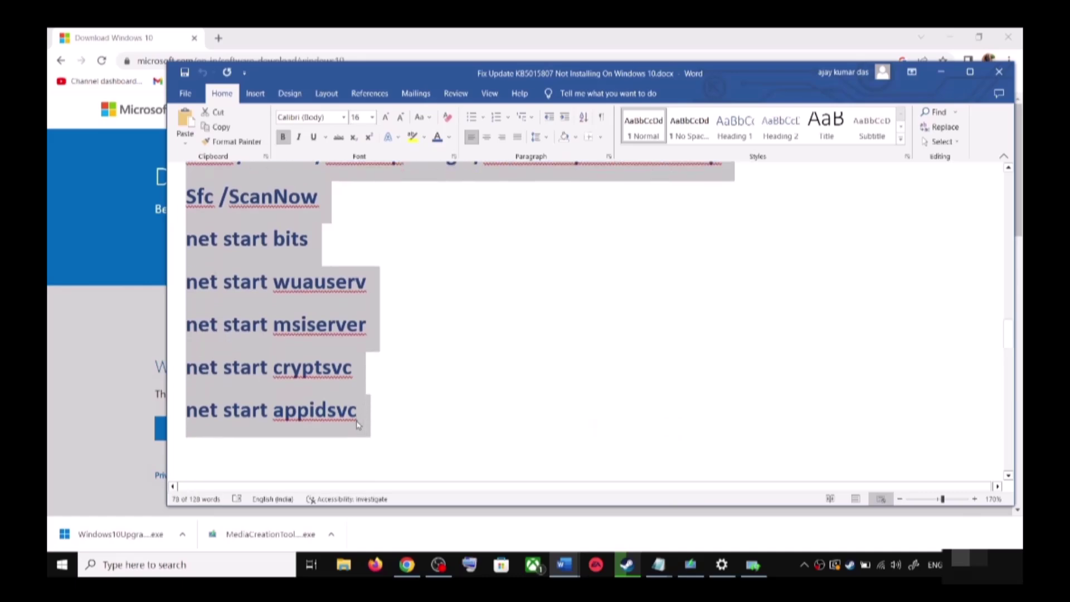
right_click(306, 315)
click(348, 360)
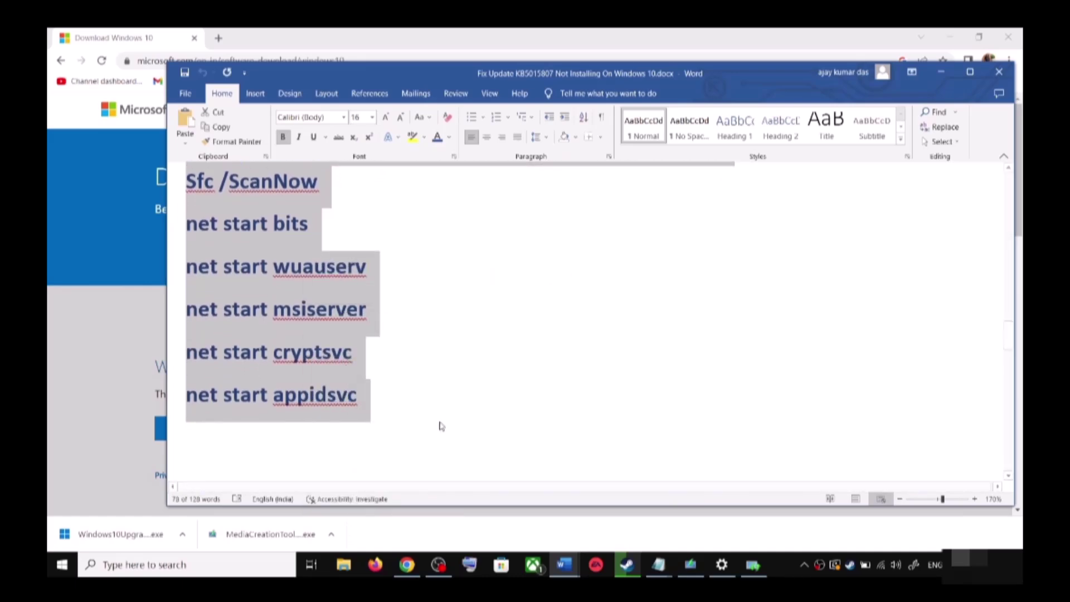
click(234, 564)
Open Notepad via search and paste the copied reset commands into a new file.
text(cote)
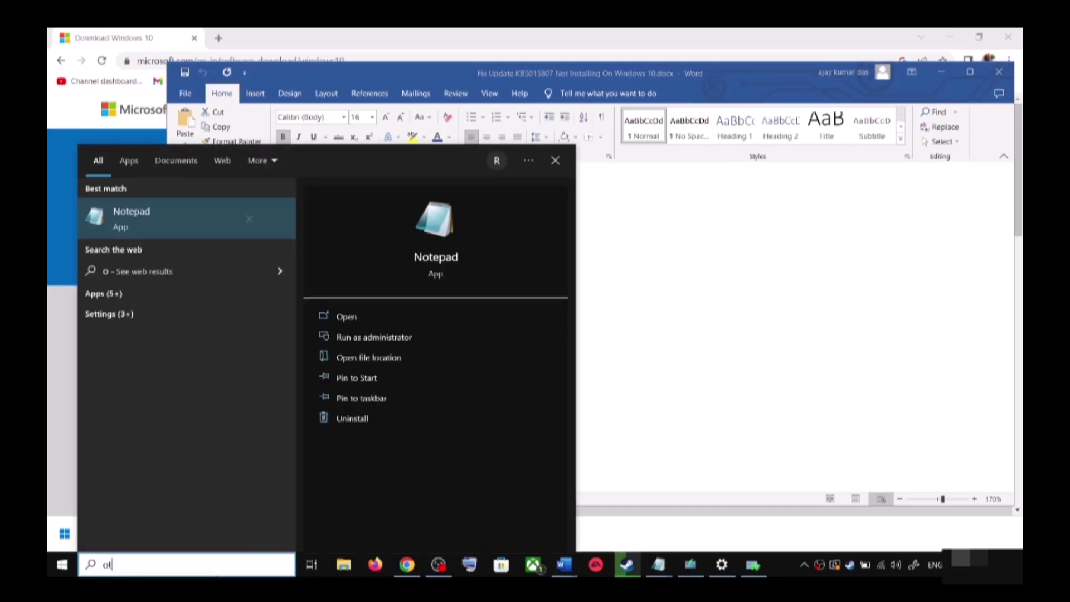
key(Return)
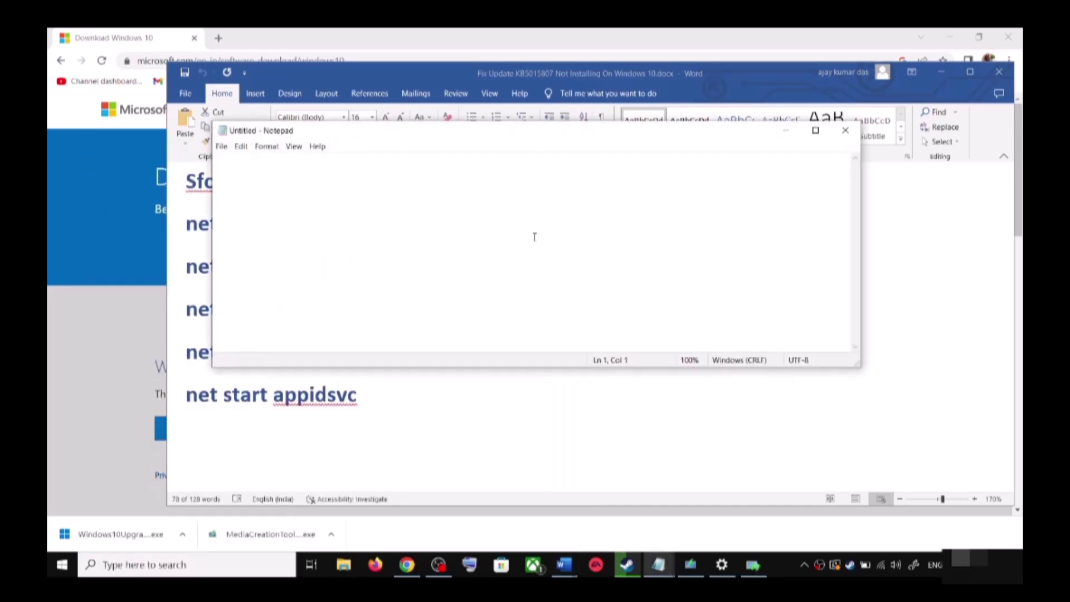
key(ctrl+v)
scroll(338, 268, up, 3)
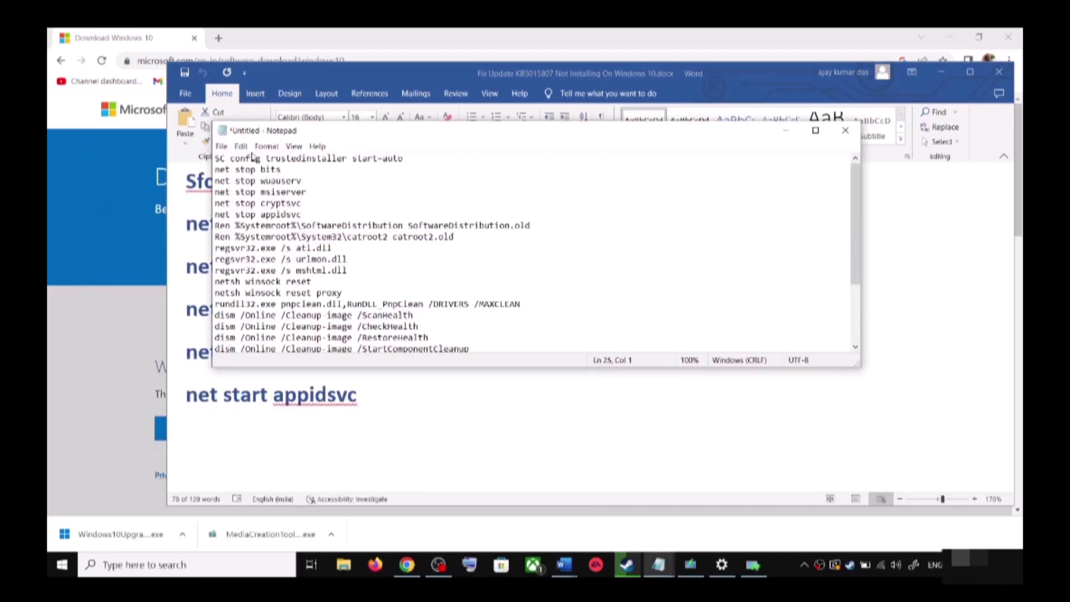
click(222, 146)
click(239, 210)
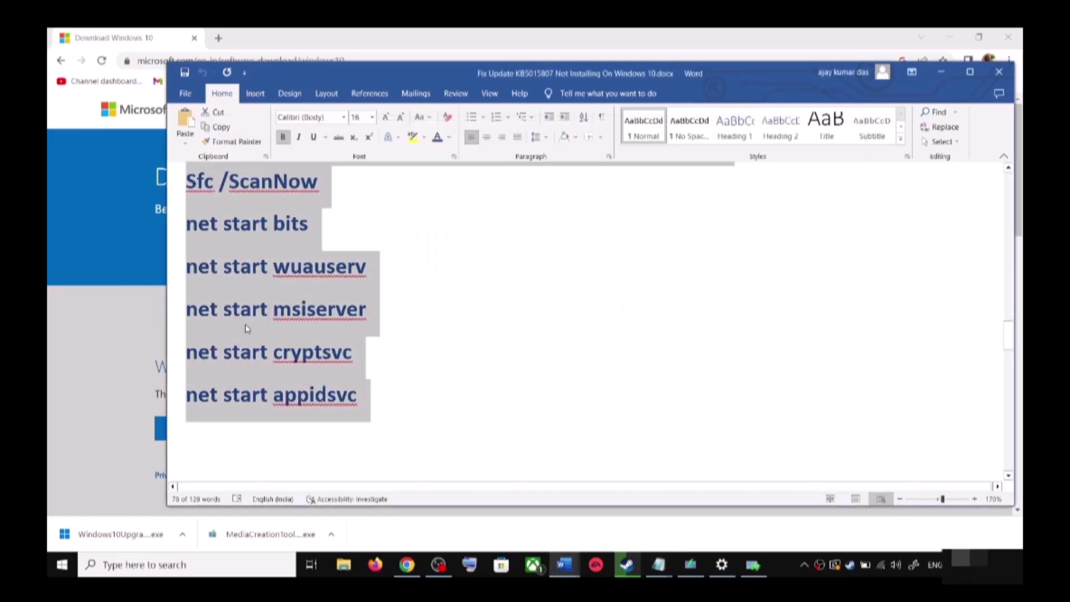
Save the script to the Desktop as Wufix.bat with Save as type All Files.
scroll(325, 351, down, 3)
scroll(544, 402, up, 2)
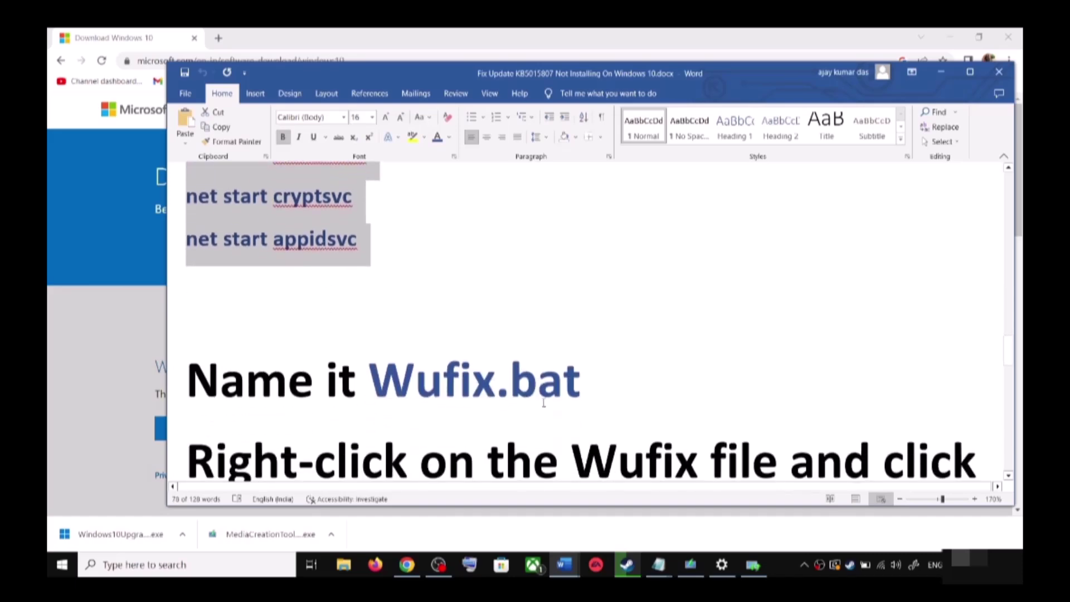
drag(592, 384, 421, 383)
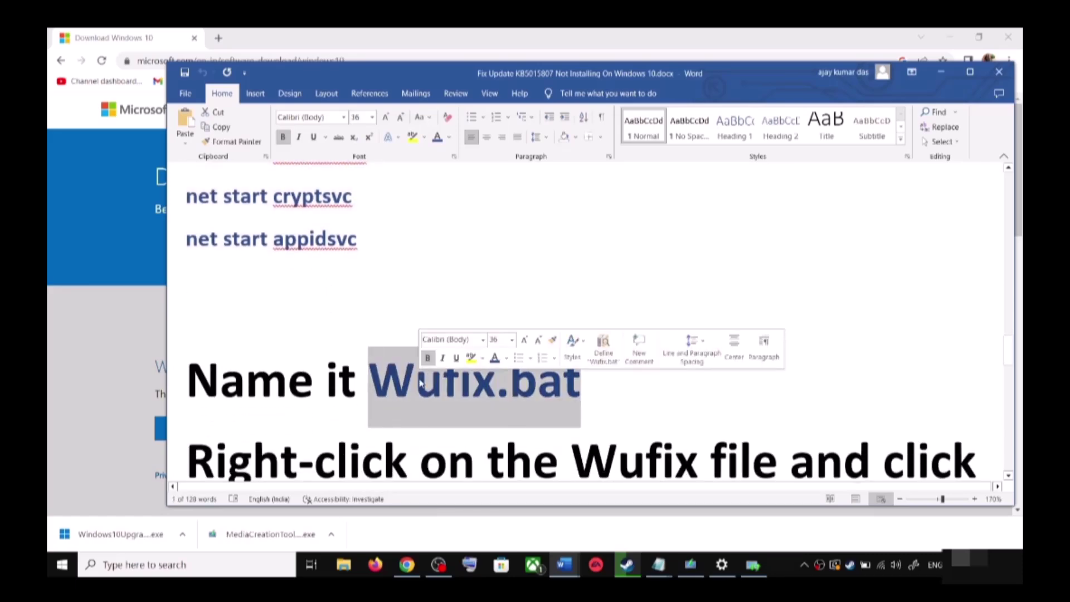
key(ctrl+c)
key(alt+Tab)
click(347, 390)
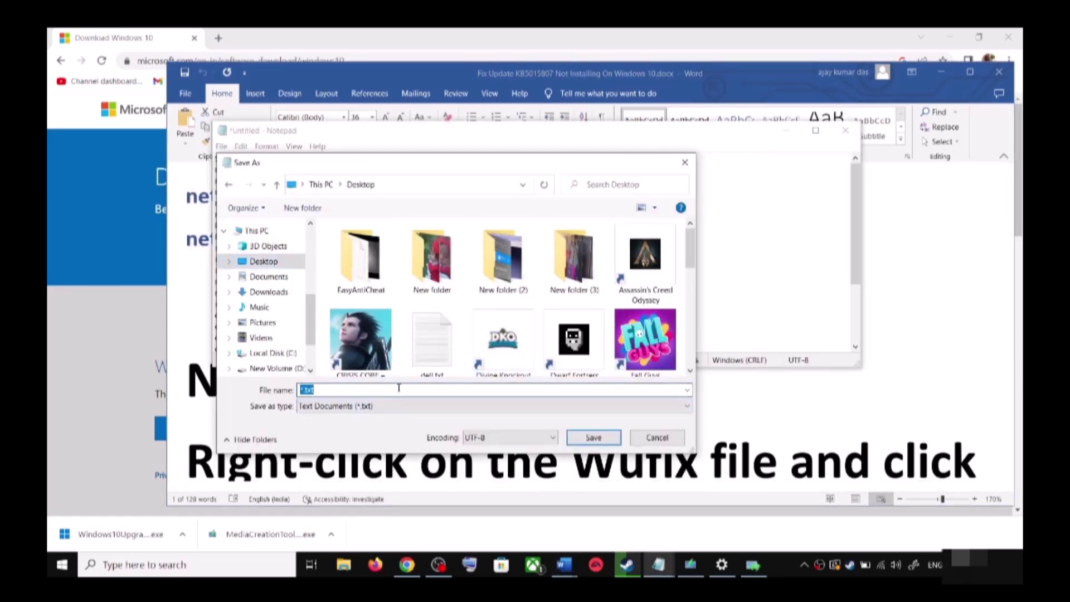
key(ctrl+v)
click(338, 412)
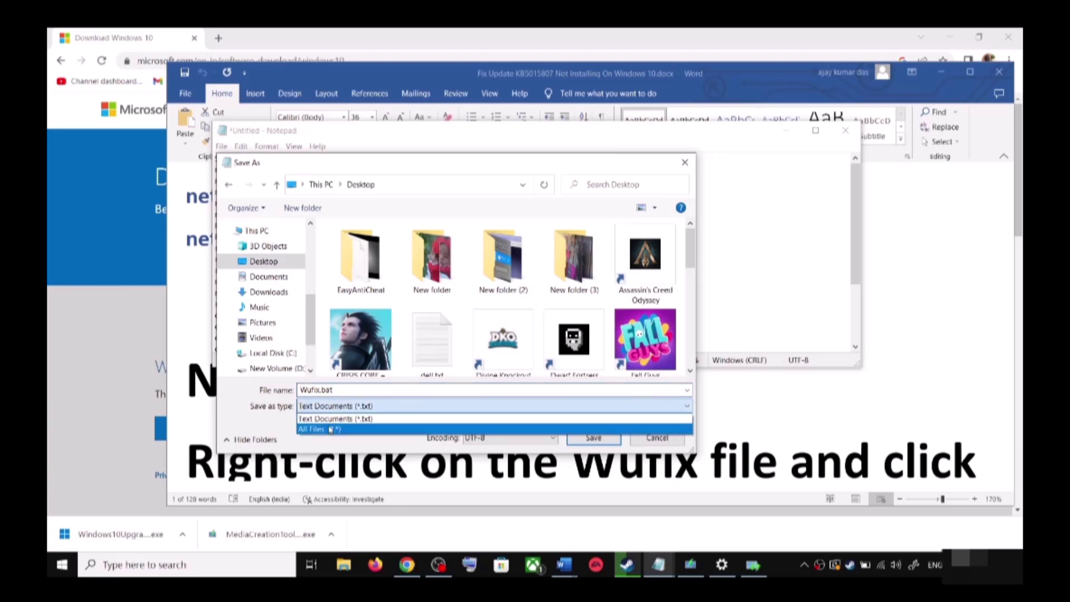
click(331, 426)
click(610, 442)
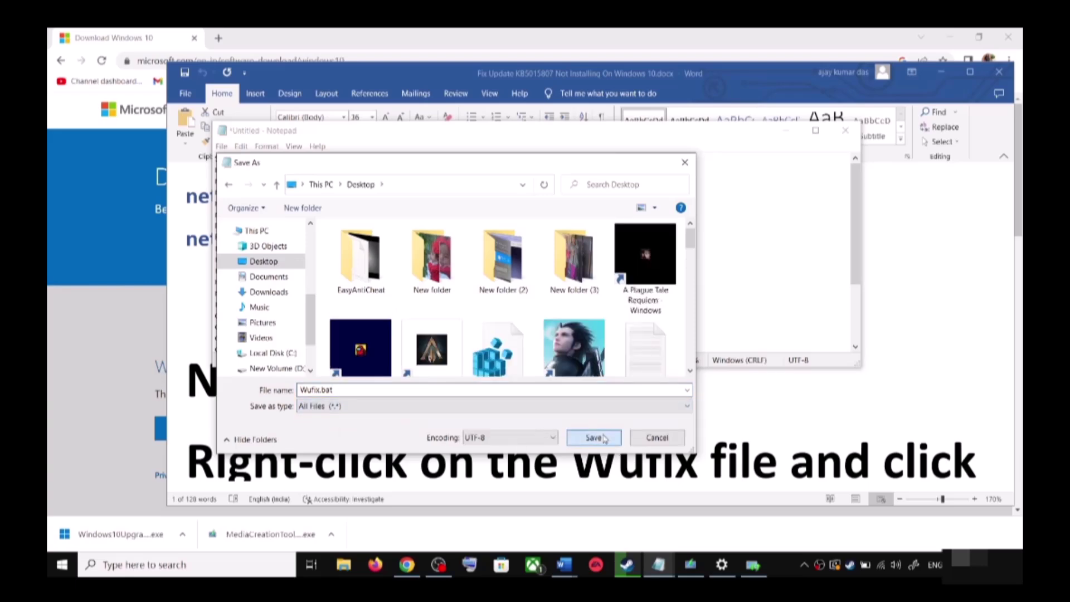
key(super+d)
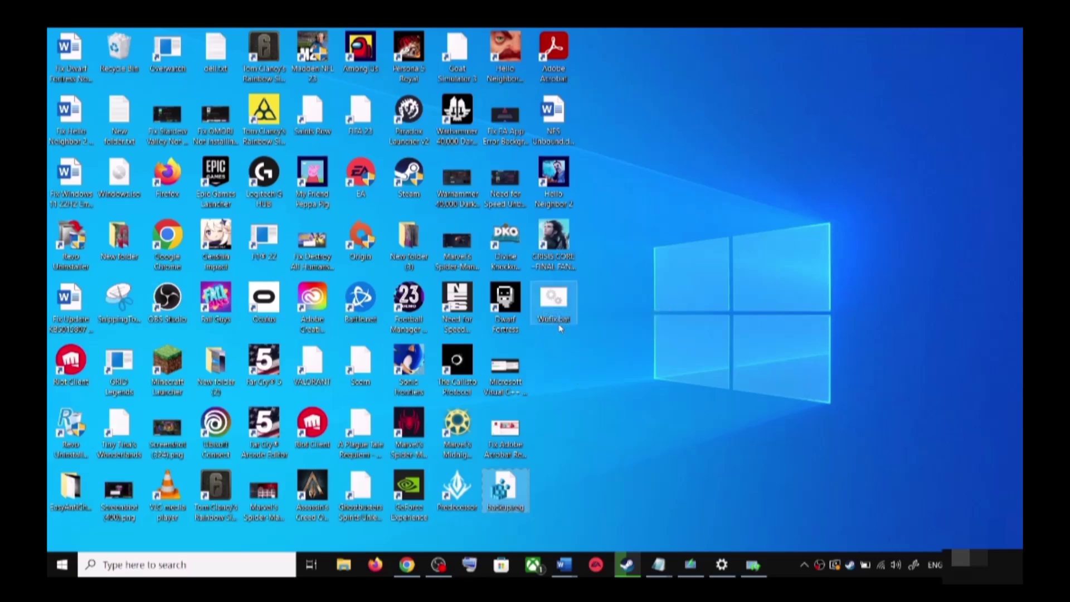
Run Wufix.bat from the desktop as administrator.
double_click(559, 304)
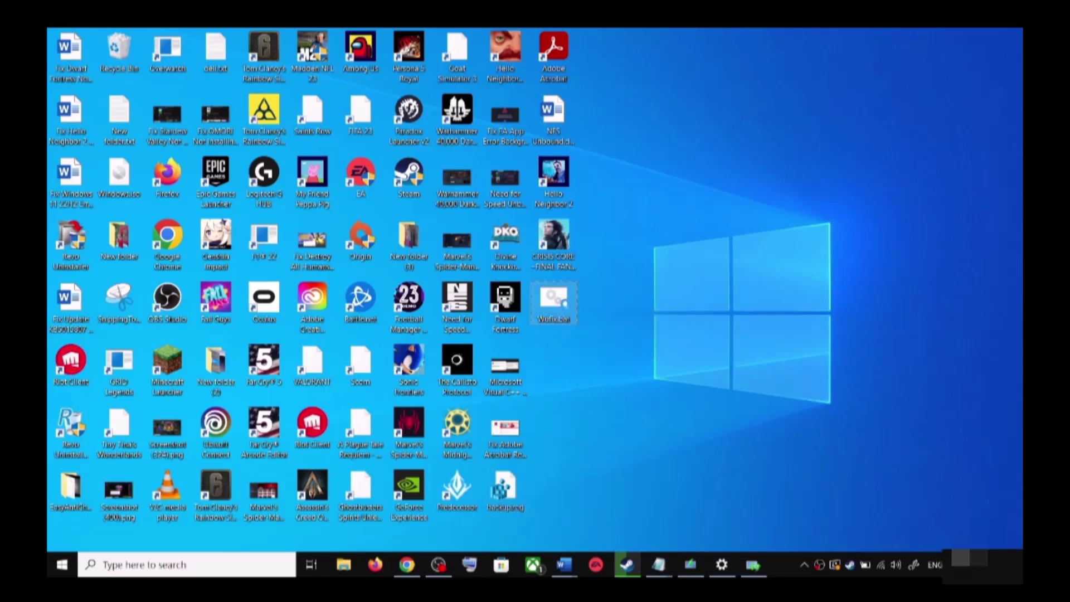
right_click(559, 303)
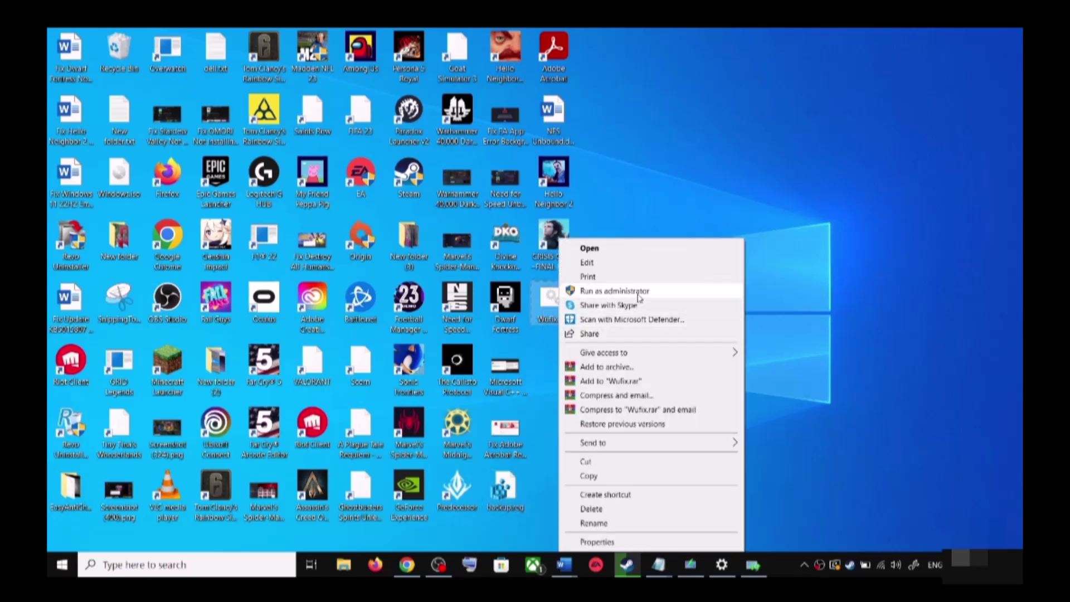
click(594, 251)
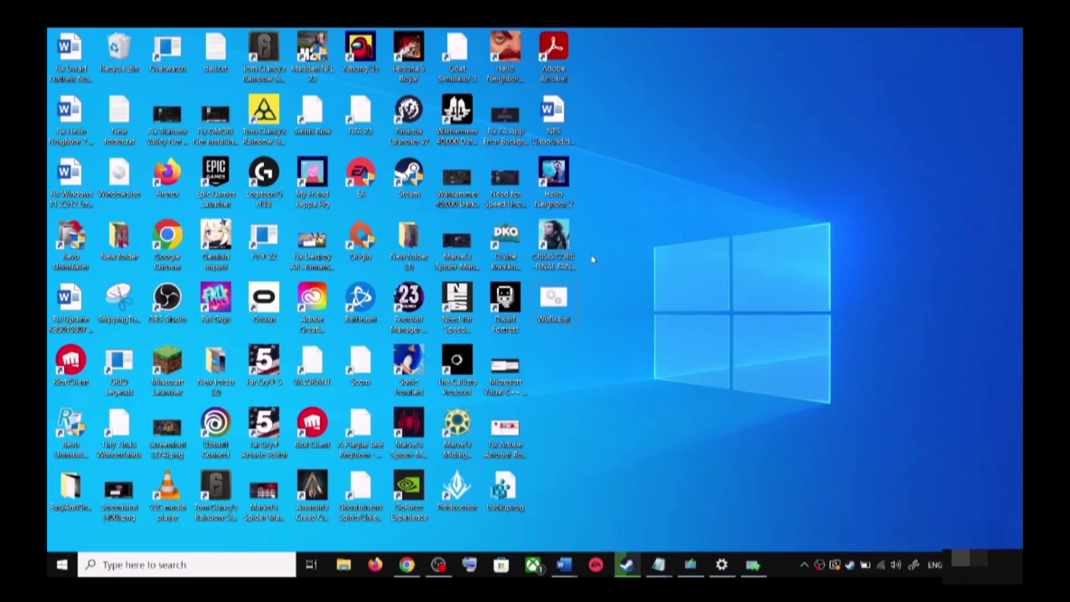
right_click(552, 310)
click(617, 290)
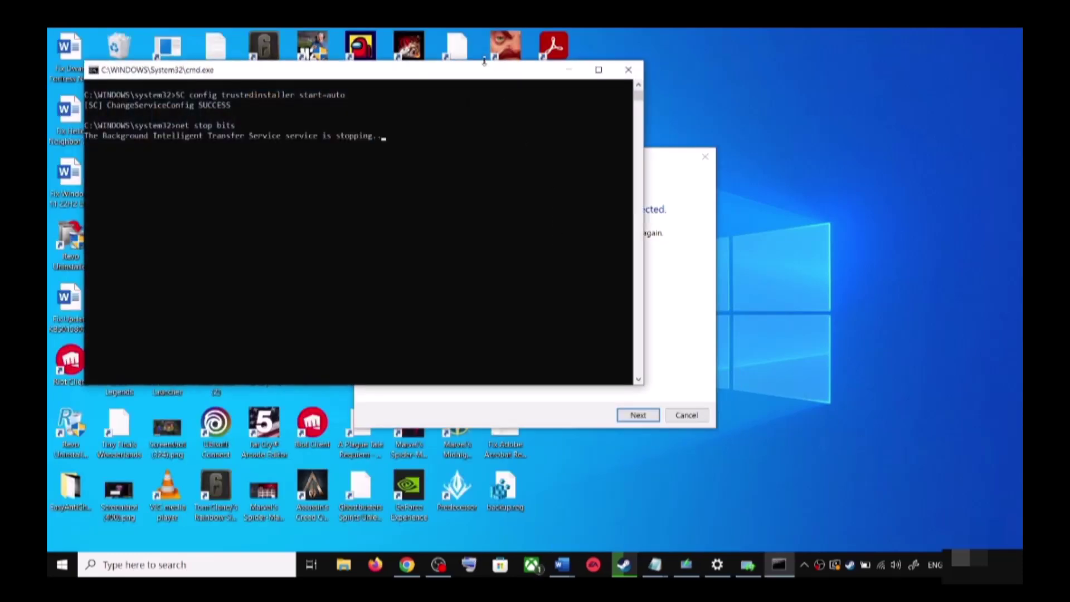
Move the command window aside while Wufix finishes, check the power options, and return to Word.
drag(488, 73, 600, 163)
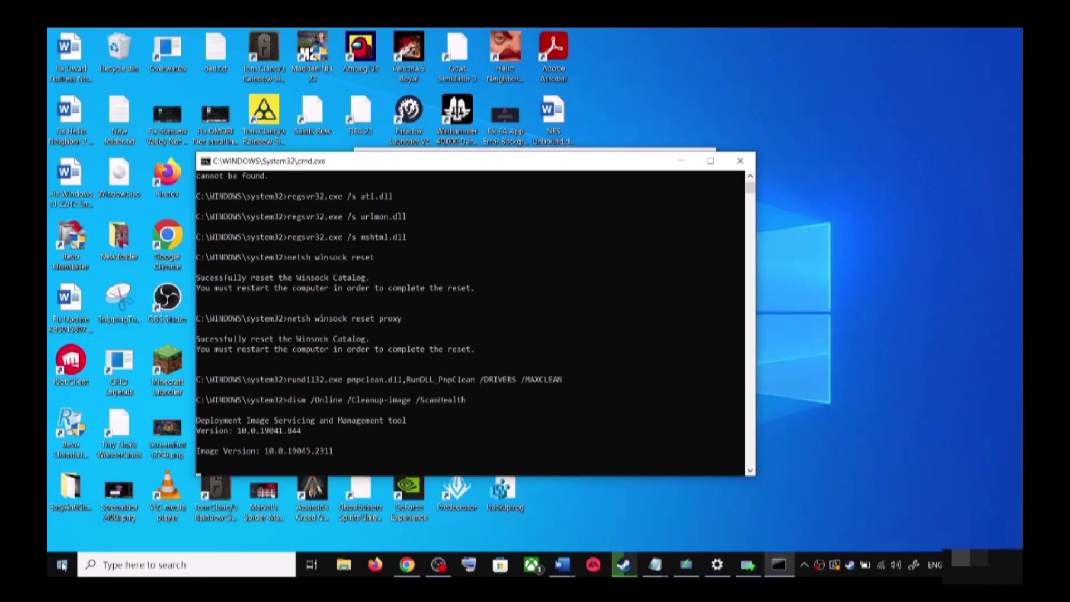
click(72, 524)
click(62, 565)
click(84, 537)
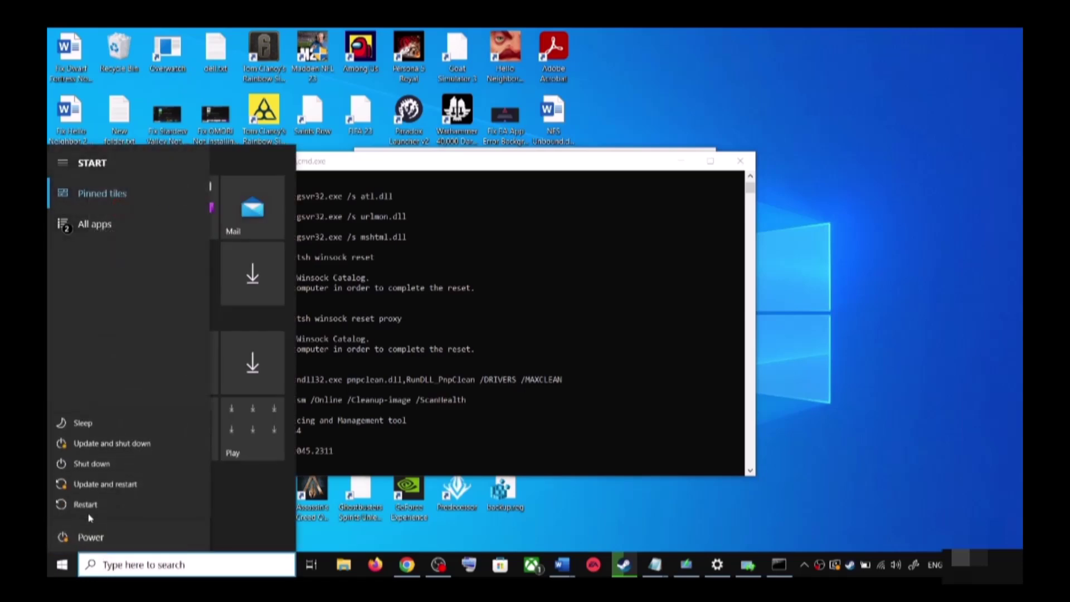
click(853, 368)
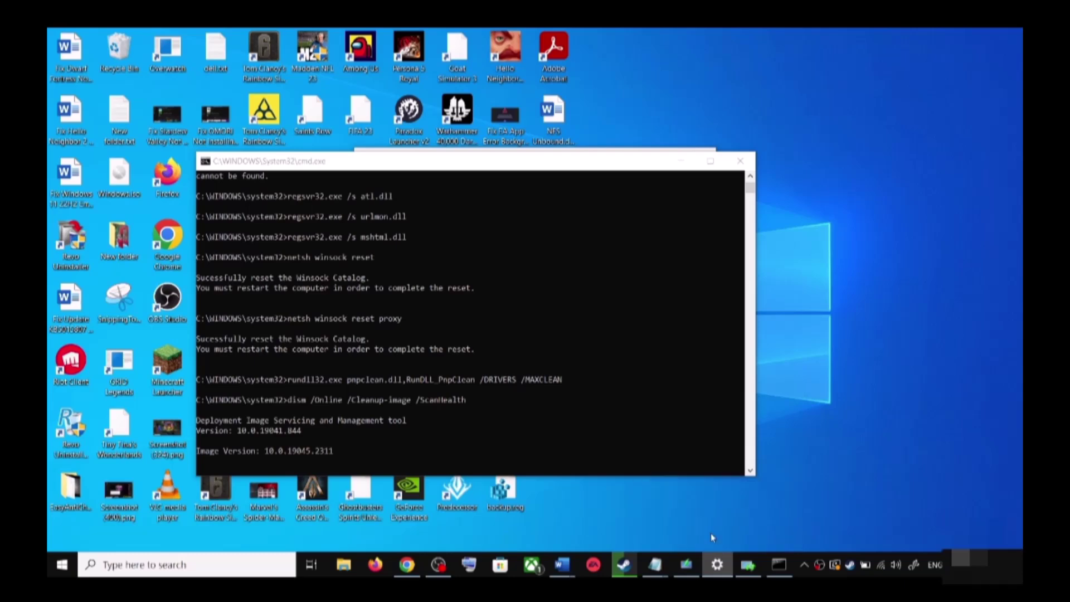
mouse_move(563, 564)
click(646, 528)
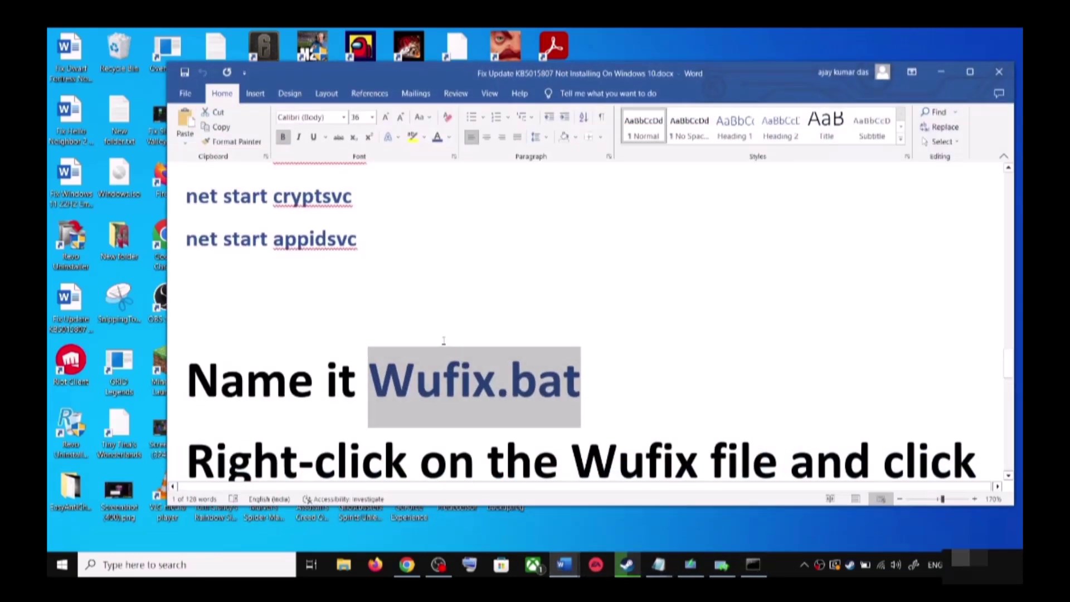
Select Step 4's 'Use Media Creation Tool' heading and scroll Chrome's page to the installation media section.
scroll(590, 323, down, 3)
scroll(453, 360, down, 5)
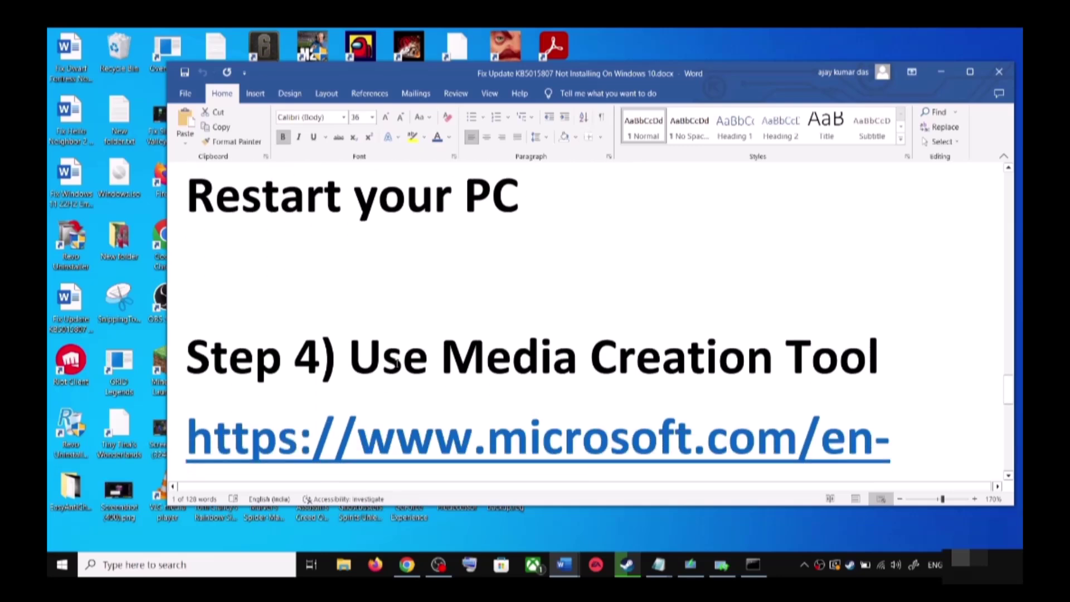
drag(394, 362, 886, 360)
scroll(535, 381, down, 2)
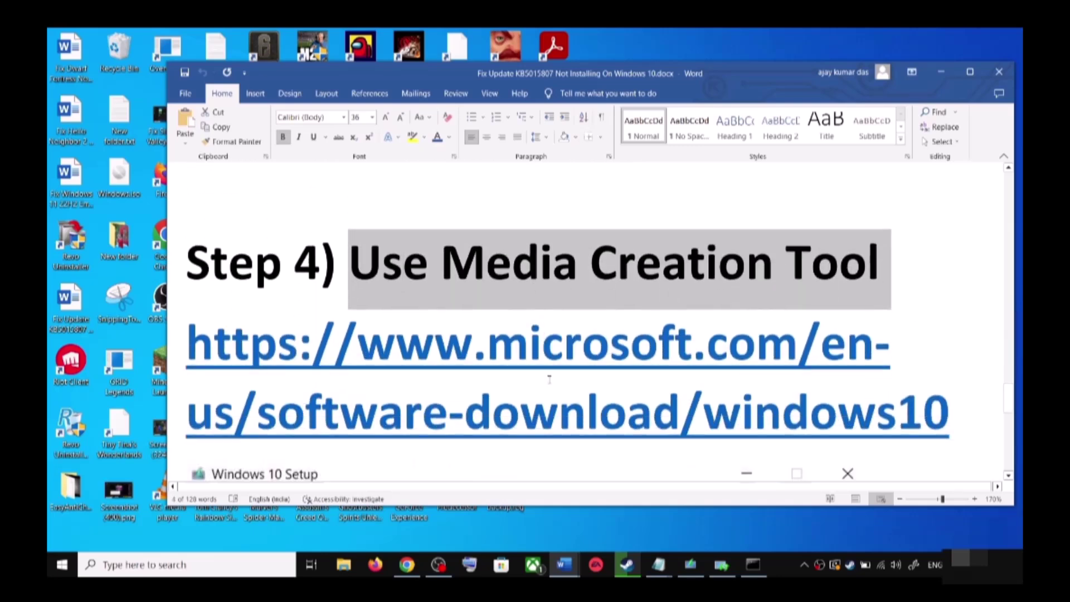
scroll(548, 379, down, 1)
click(407, 564)
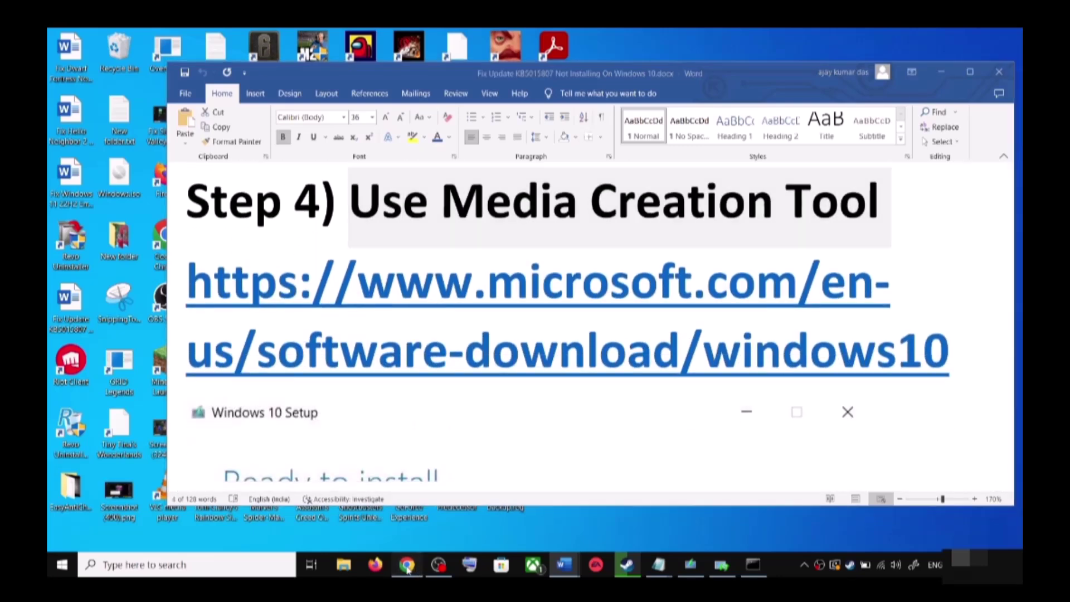
scroll(234, 333, down, 5)
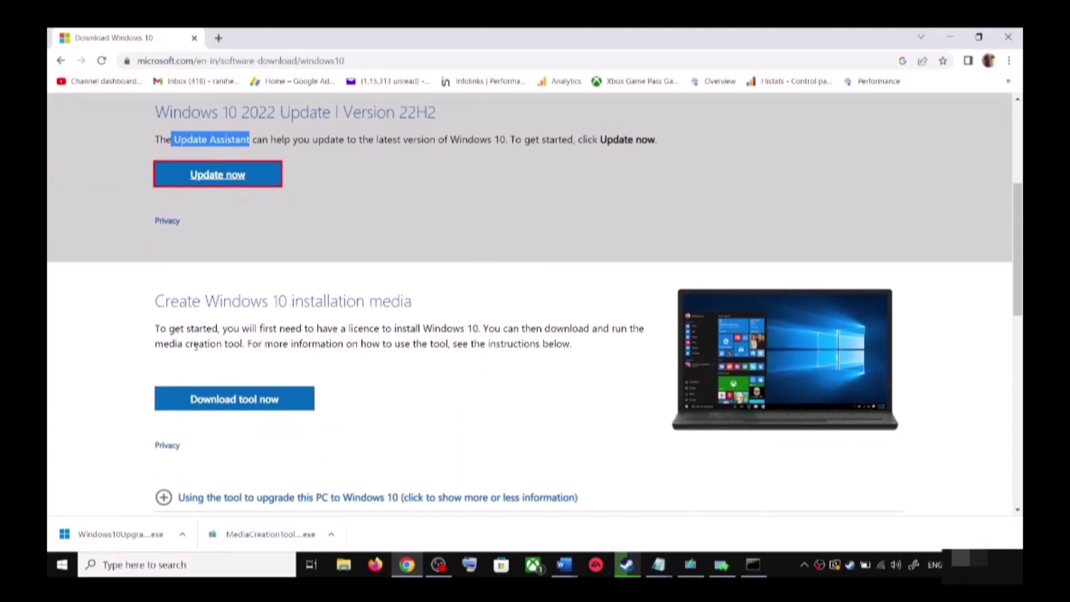
Download and run the Media Creation Tool, accepting its license so Windows 10 begins downloading.
drag(160, 345, 248, 343)
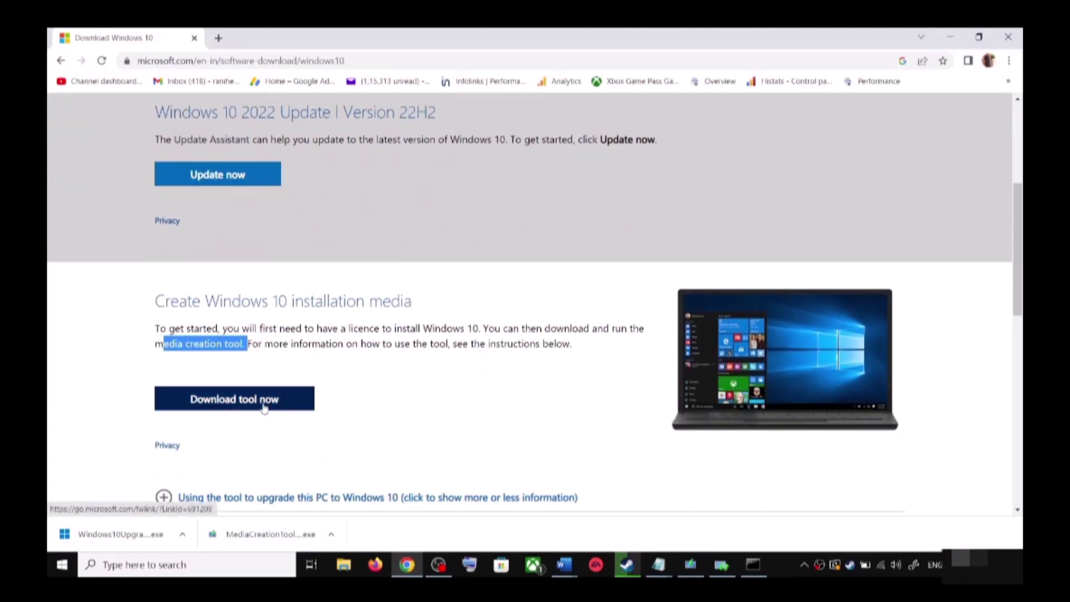
click(268, 540)
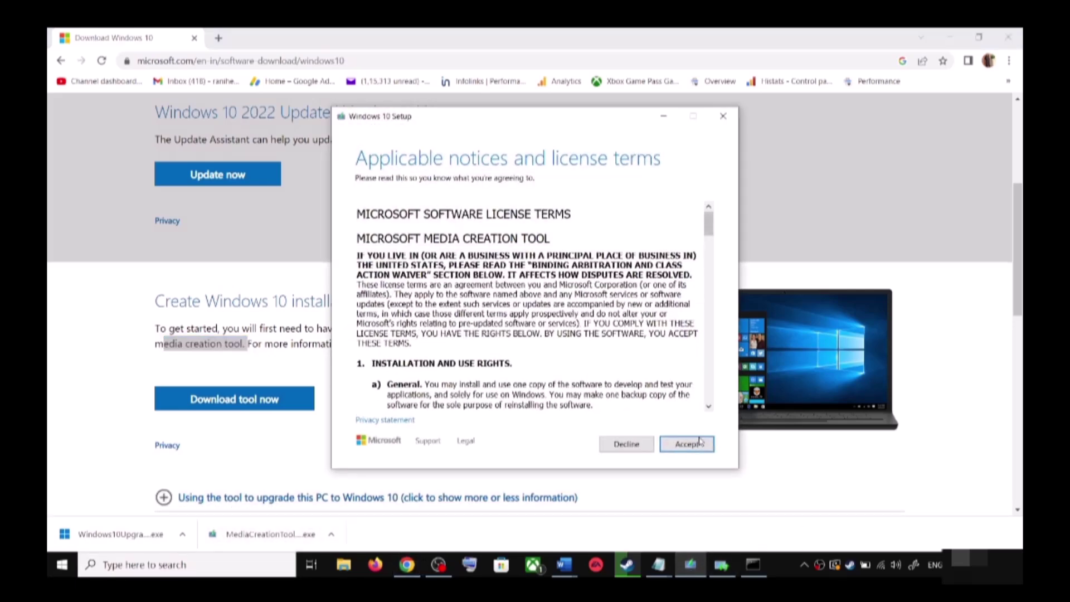
click(700, 442)
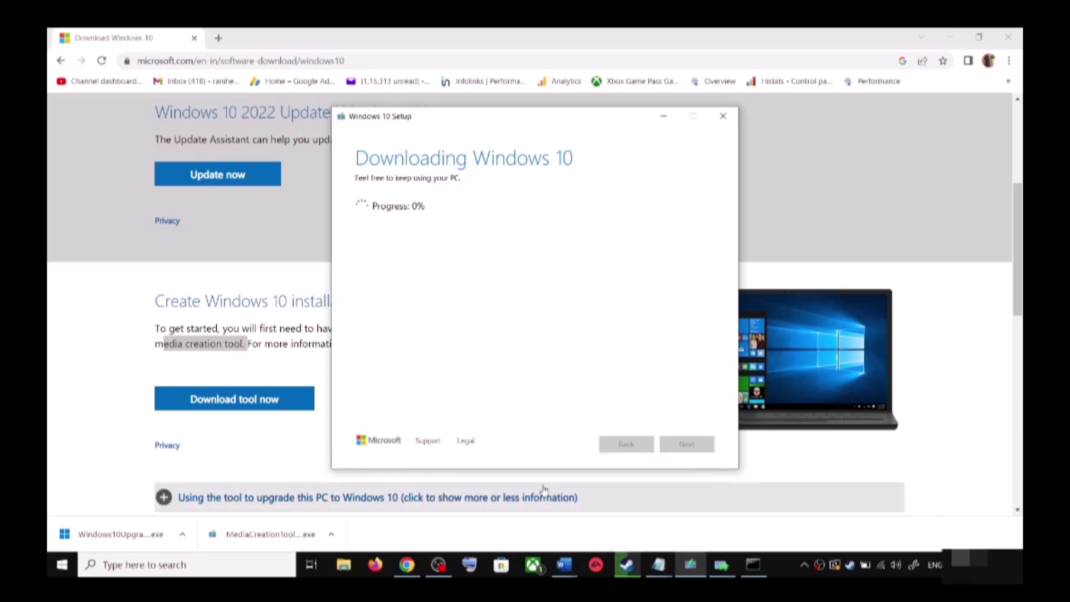
mouse_move(574, 573)
click(657, 490)
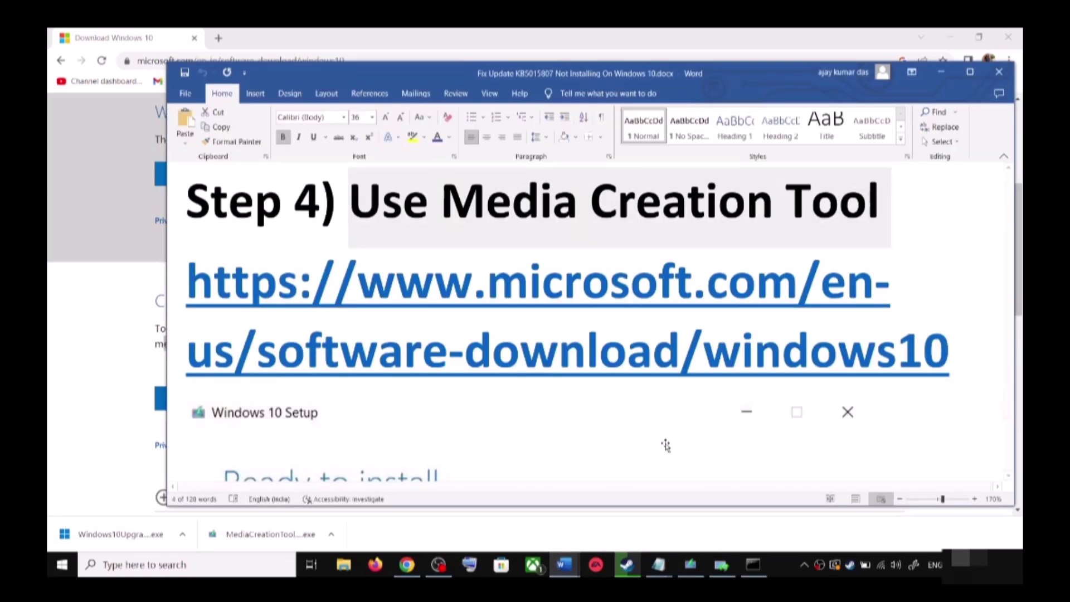
Maximize Word and scroll through the guide's 'Ready to install' image, keeping files and apps.
scroll(724, 351, down, 2)
scroll(723, 351, down, 2)
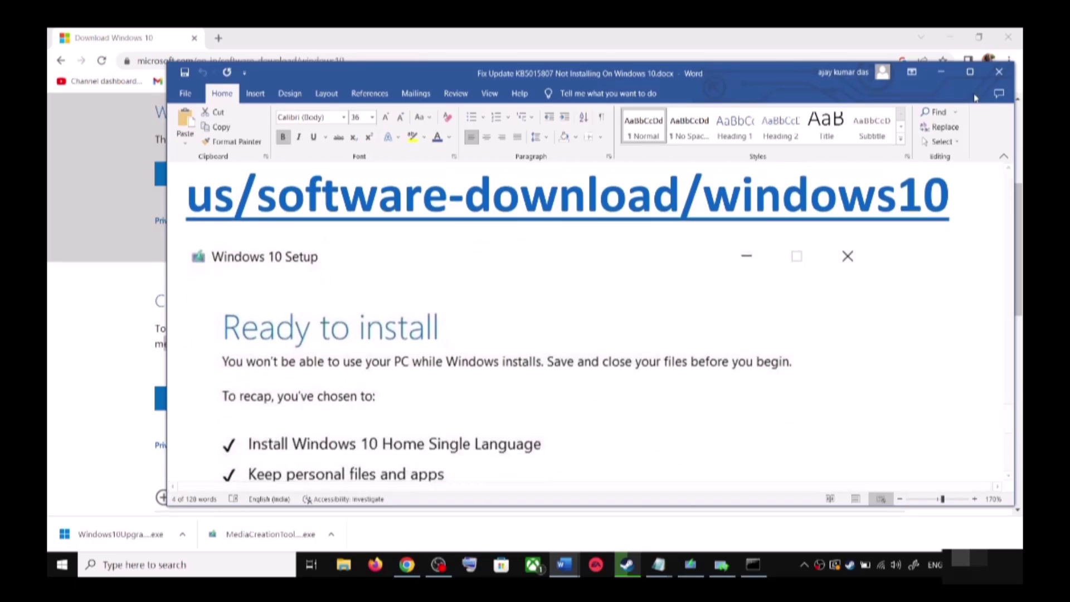
click(970, 72)
scroll(265, 312, down, 2)
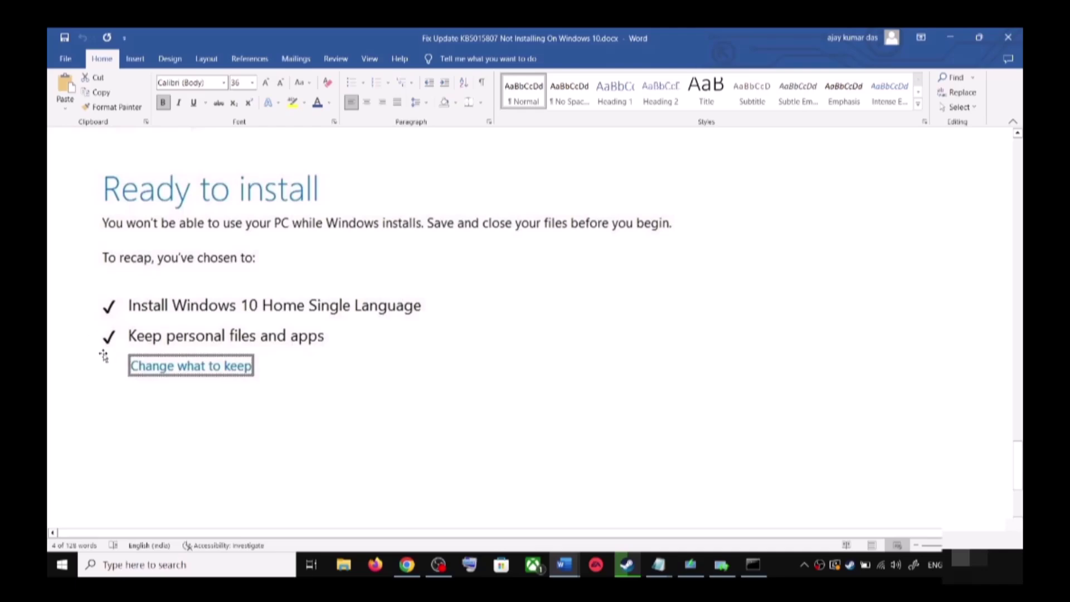
scroll(386, 335, down, 4)
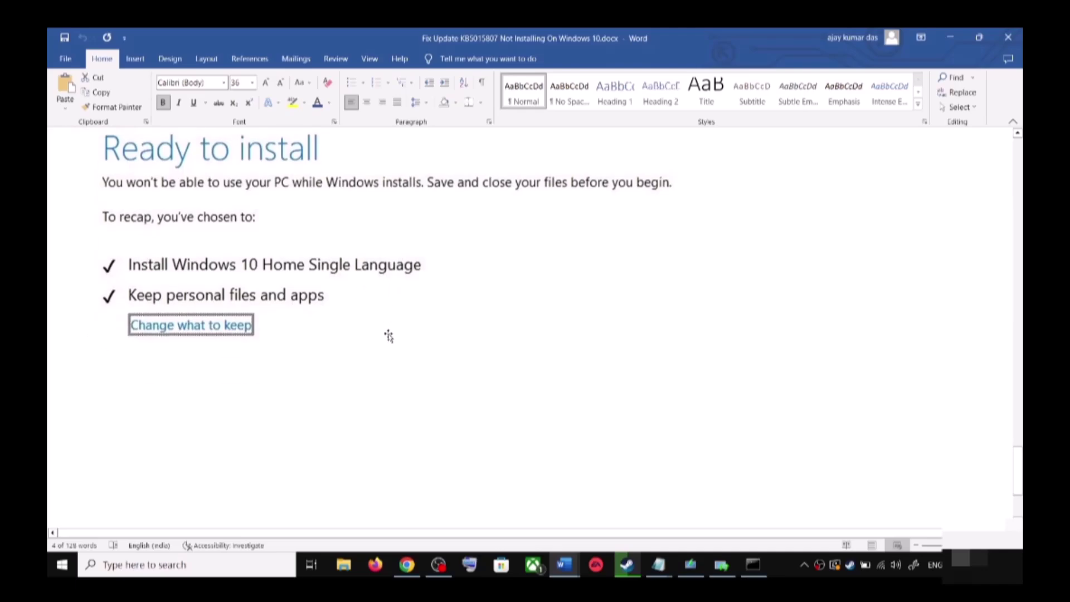
scroll(544, 382, up, 5)
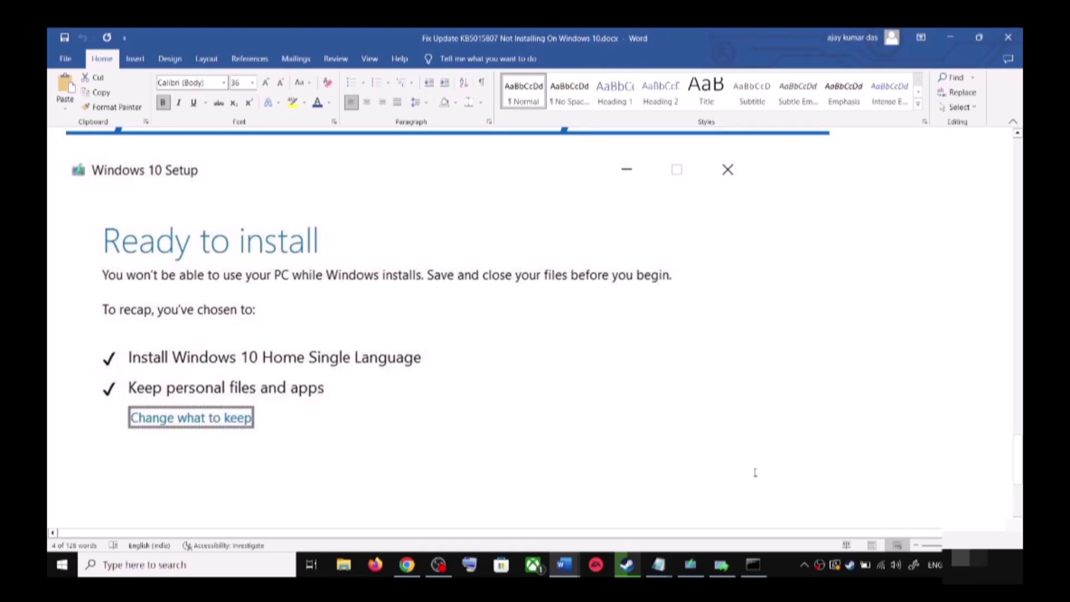
click(792, 567)
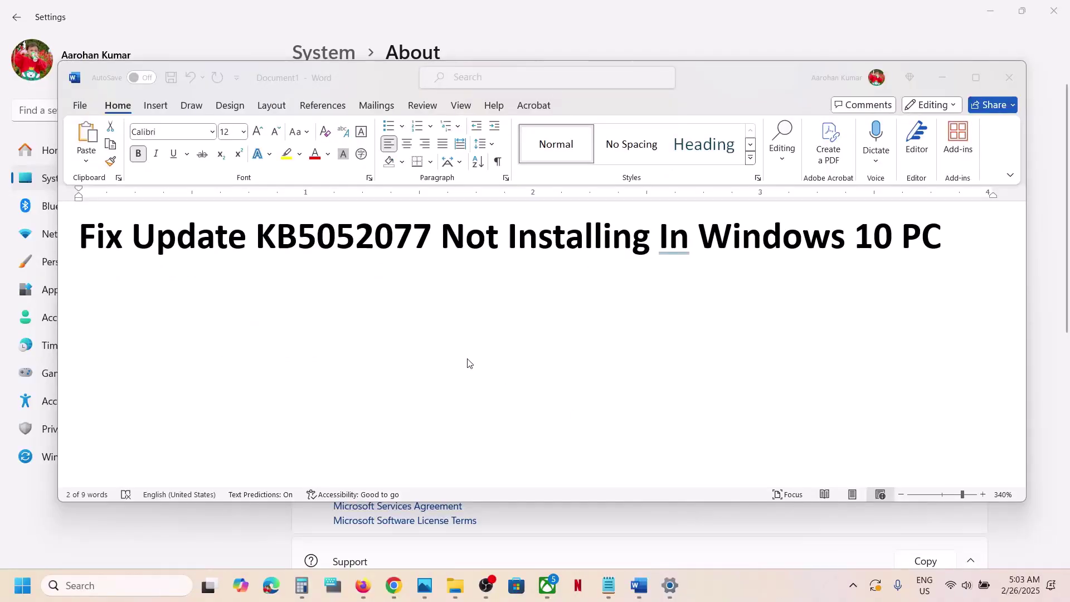
In Document1, select and then deselect KB5052077 in the title.
click(274, 238)
double_click(274, 238)
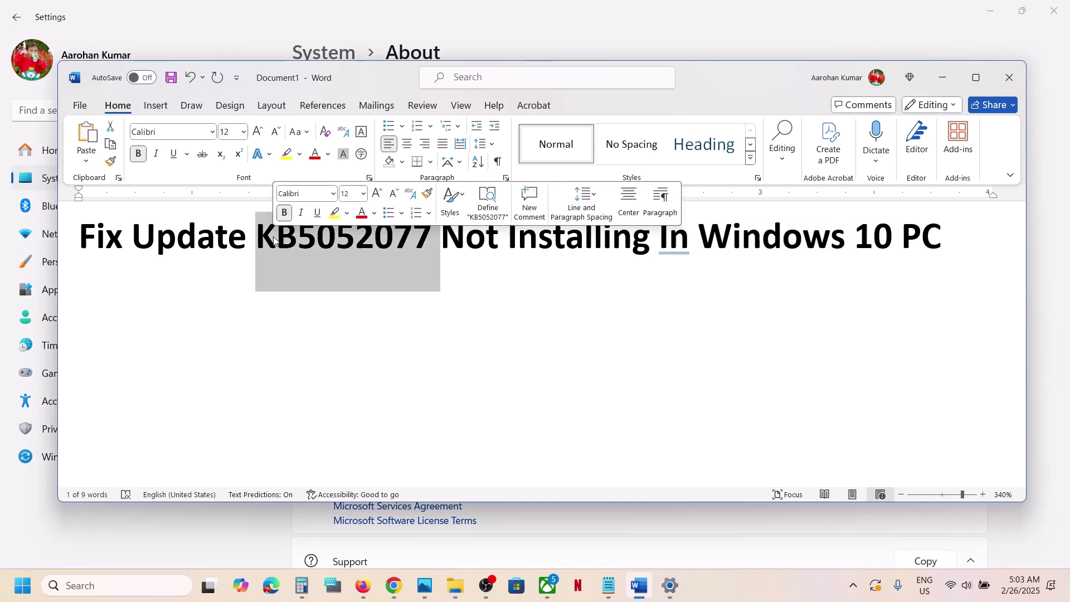
click(697, 345)
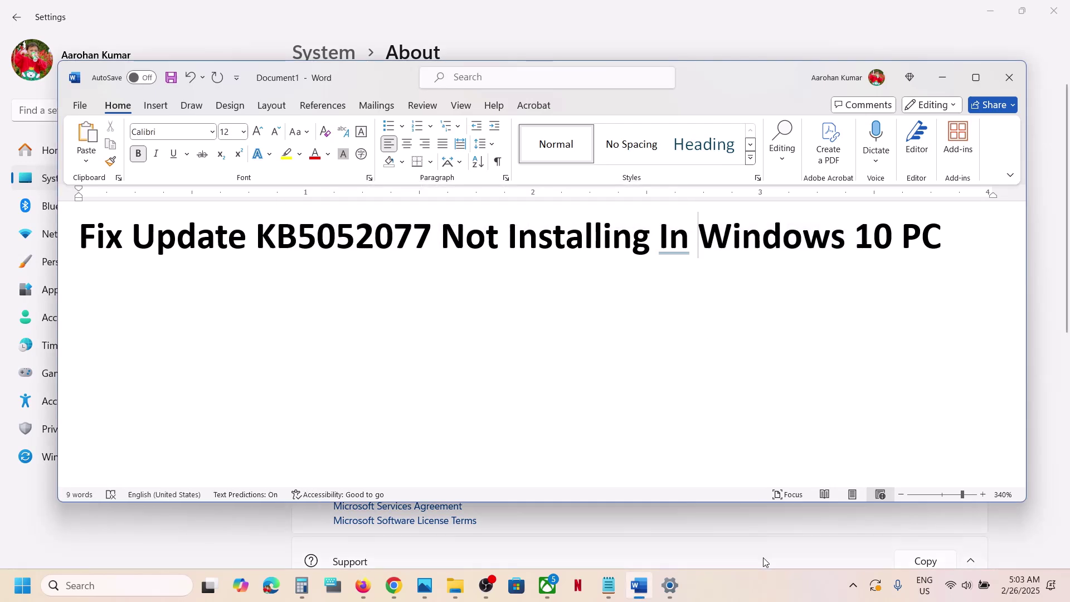
click(737, 577)
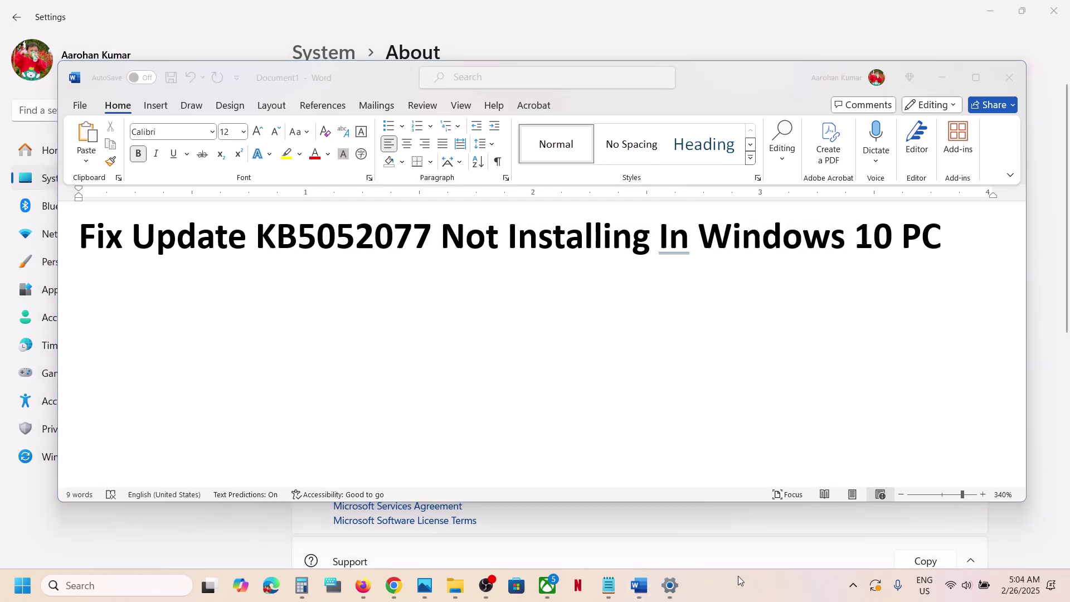